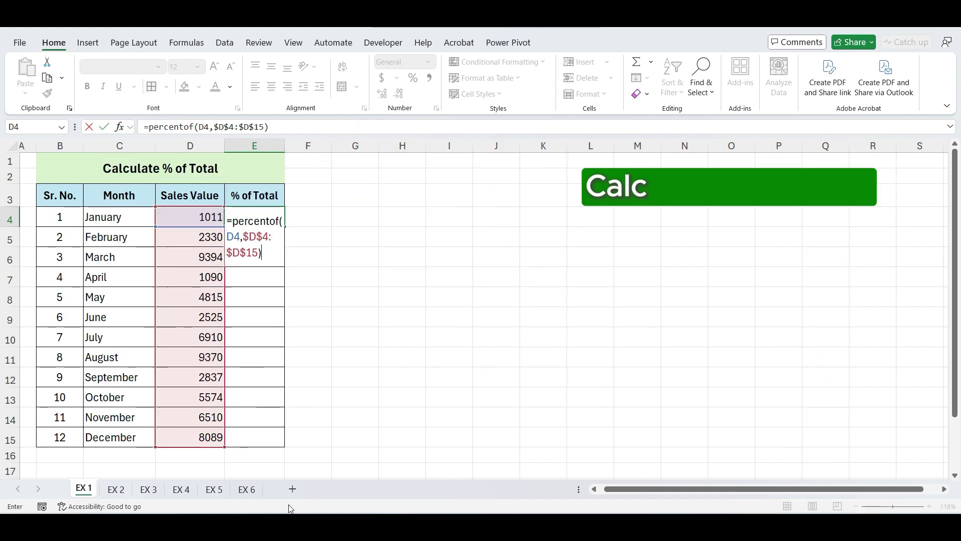
Fill EX 1's % of Total column with the PERCENTOF formula as one-decimal percentages.
key("Return")
left_click(254, 217)
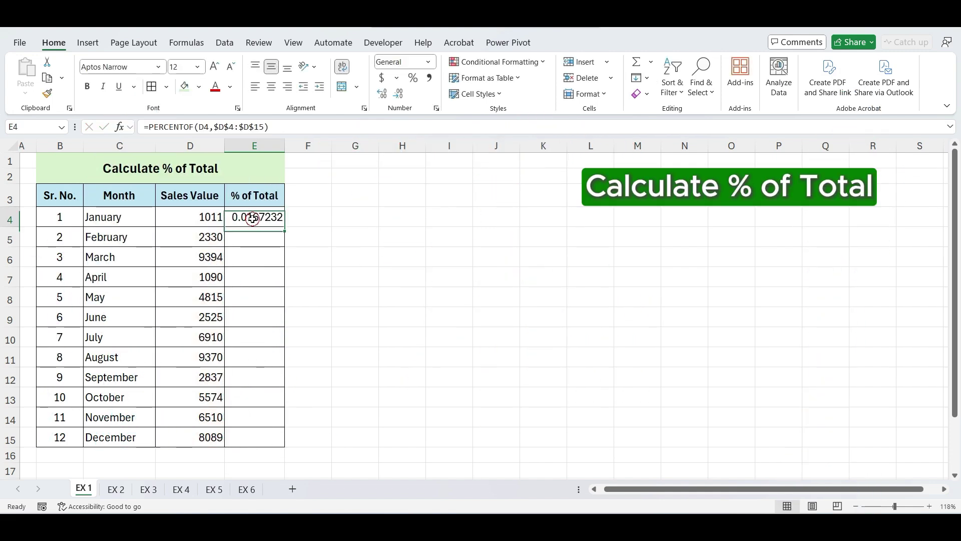
left_click_drag(284, 227, 285, 447)
left_click(412, 77)
left_click(382, 94)
left_click(378, 275)
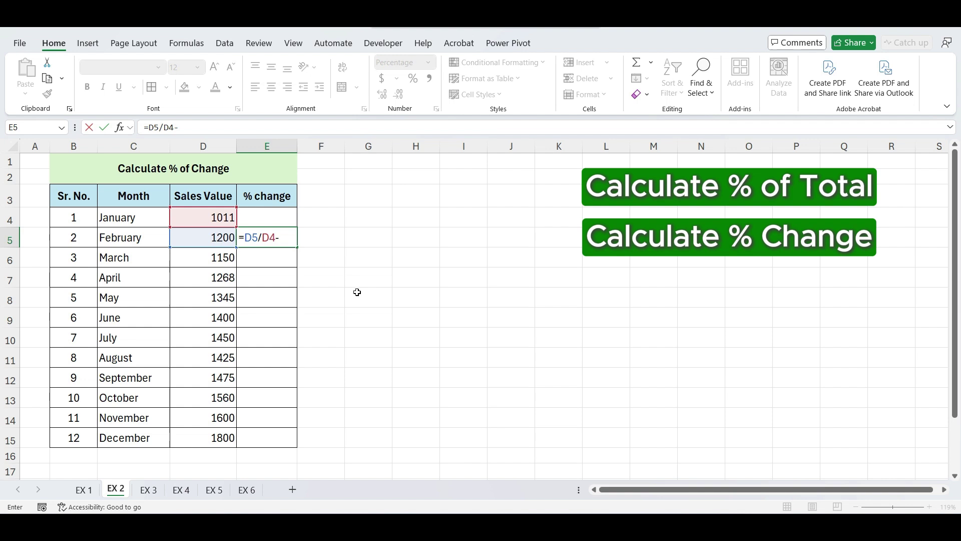
Enter February's % change formula on EX 2 and format it as a percentage.
type("1")
key("Return")
left_click(276, 233)
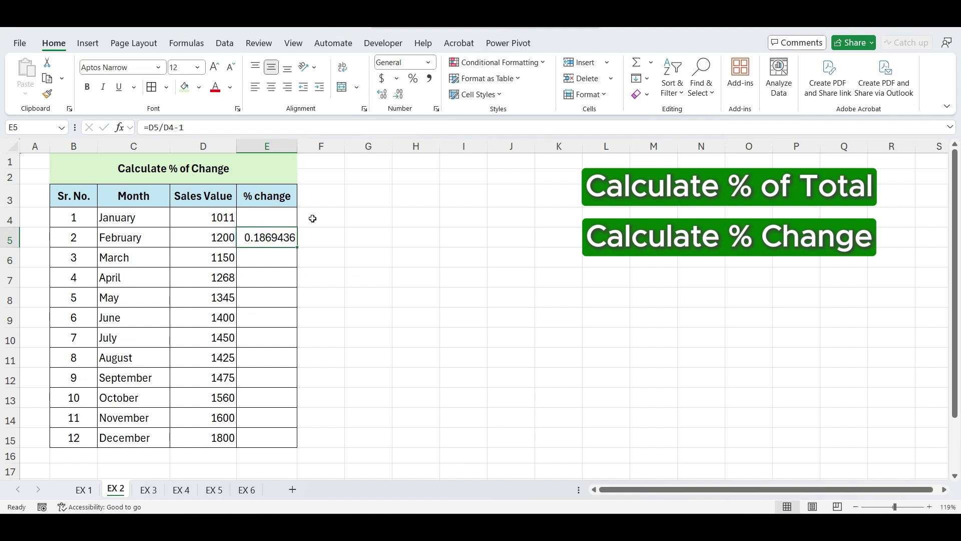
key("ctrl+shift+5")
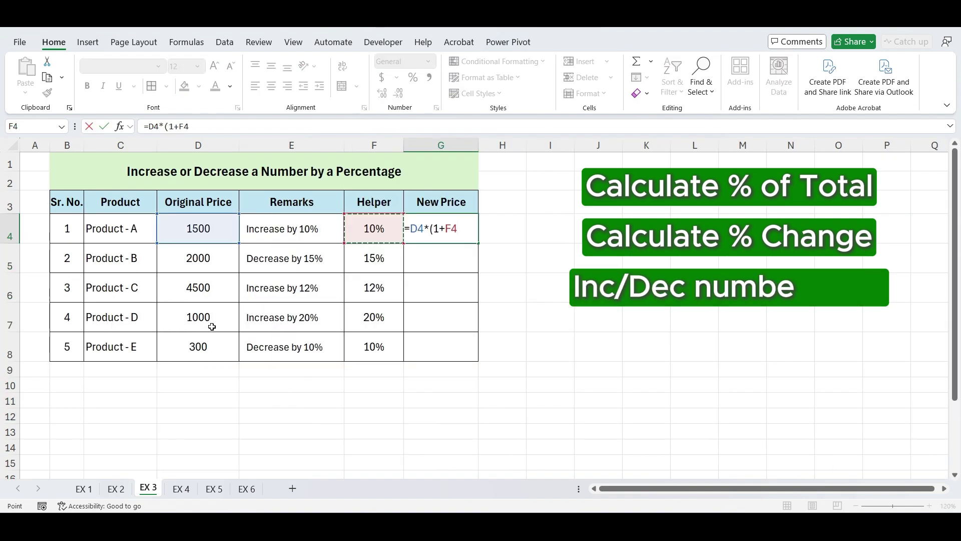
Enter EX 3 new price formulas, including Product - B's decrease by its 15% helper value.
key("Return")
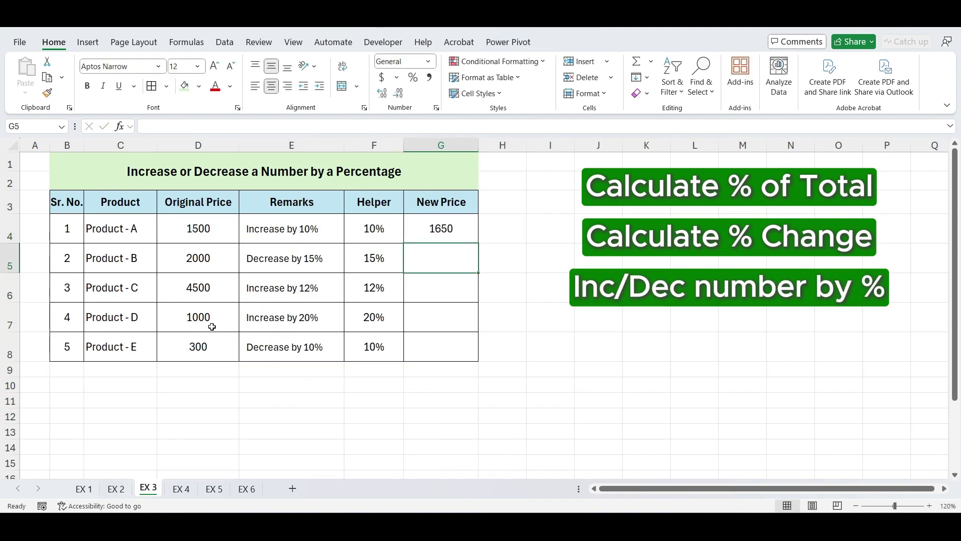
type("=")
left_click(205, 258)
type("*(1-")
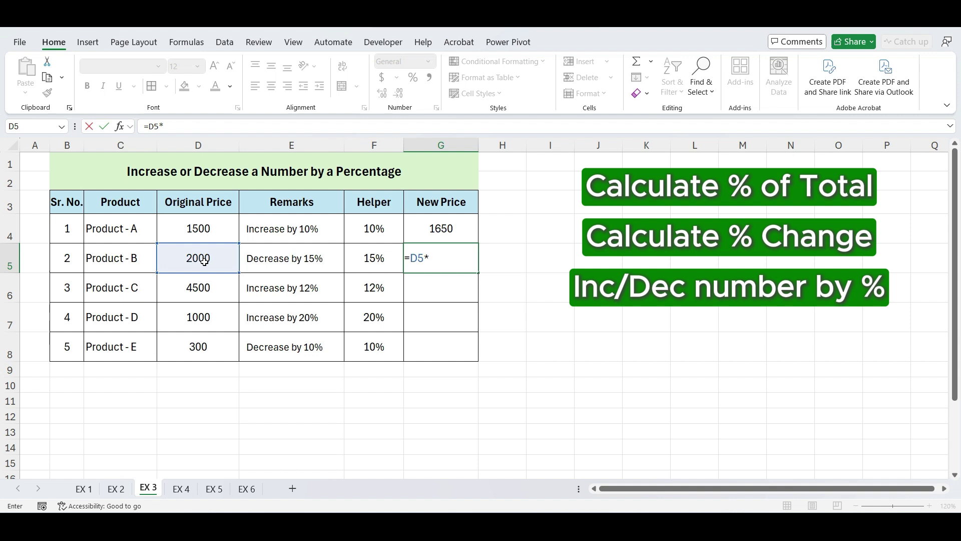
left_click(371, 256)
type(")")
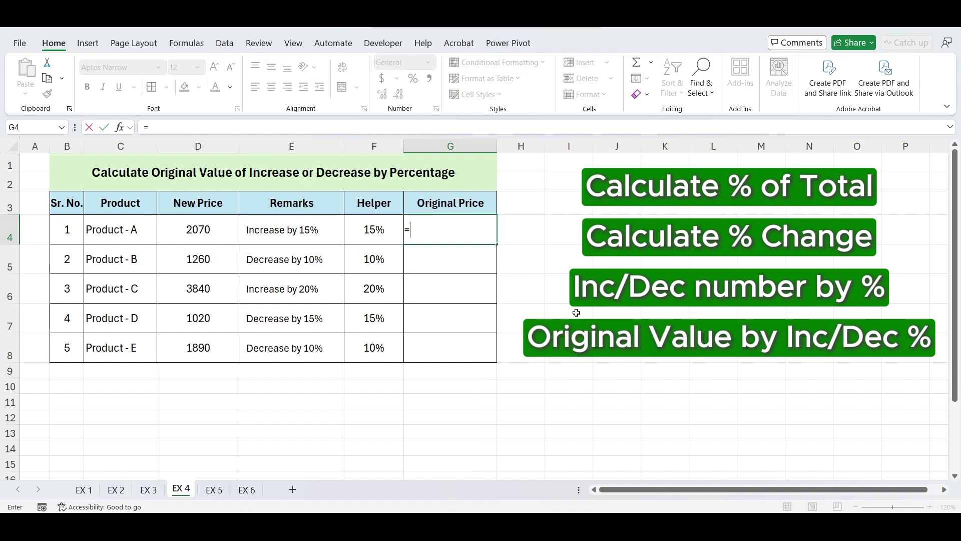
Calculate the original price on EX 4 by dividing the new price by (1+F4).
type("=")
key("Left")
key("Left")
key("Left")
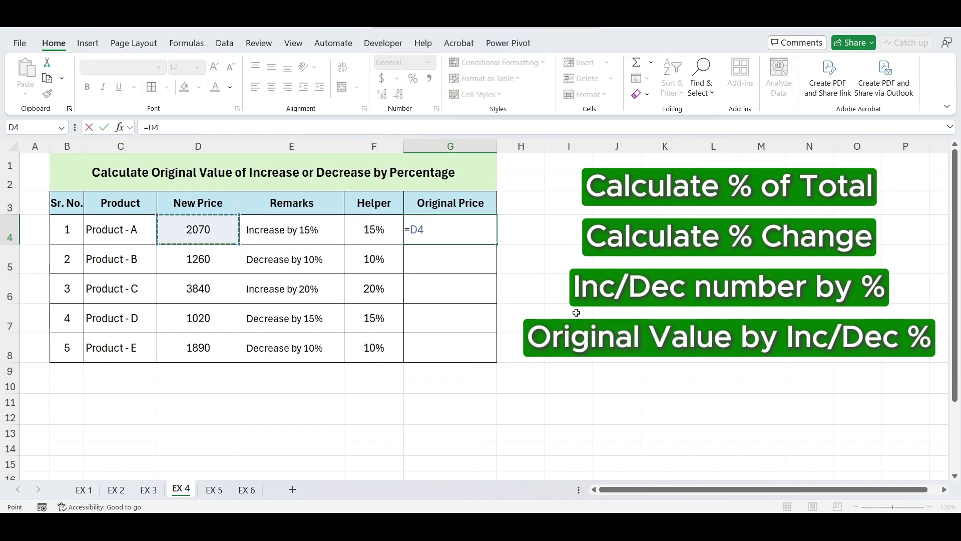
type("/(1+F4)")
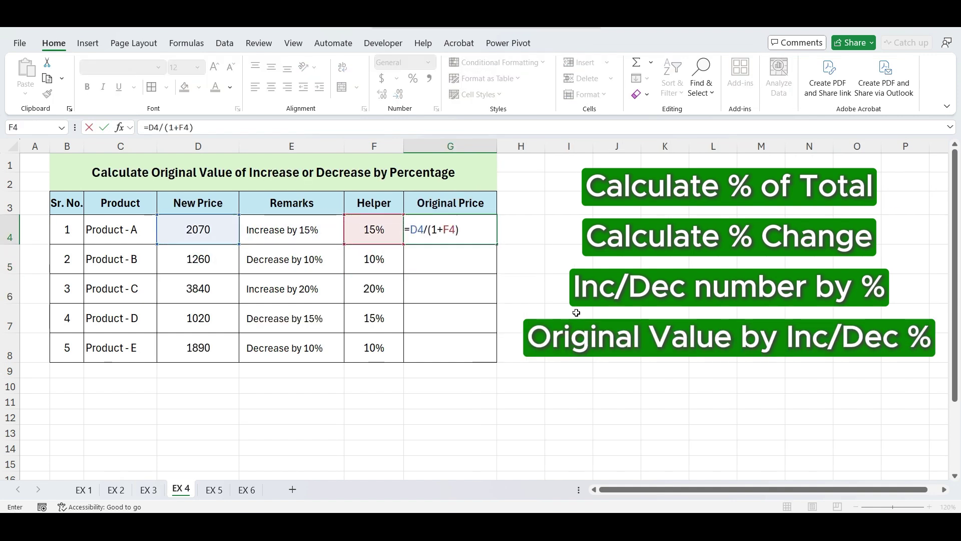
key("Return")
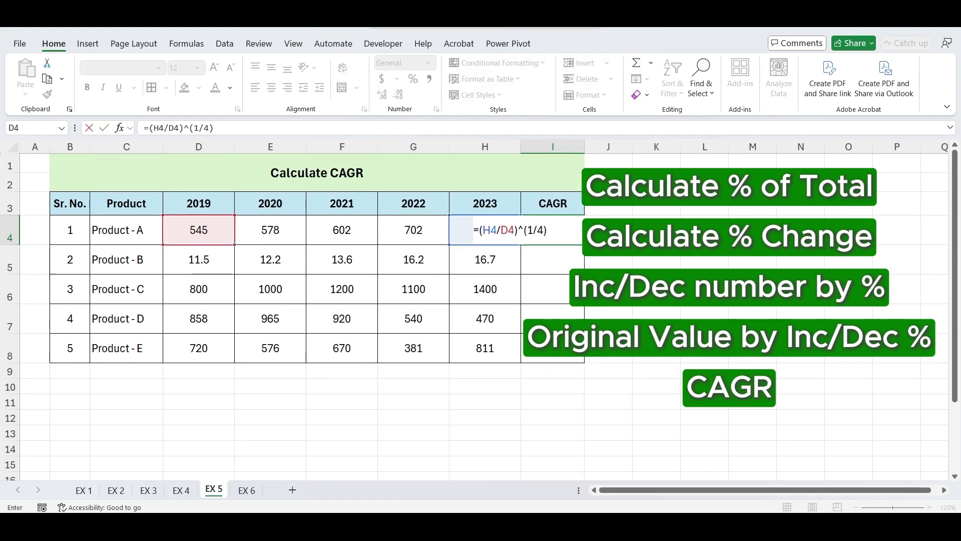
Enter the CAGR formula on EX 5 as a percentage and fill it down to I8.
key("ctrl+Return")
key("ctrl+shift+5")
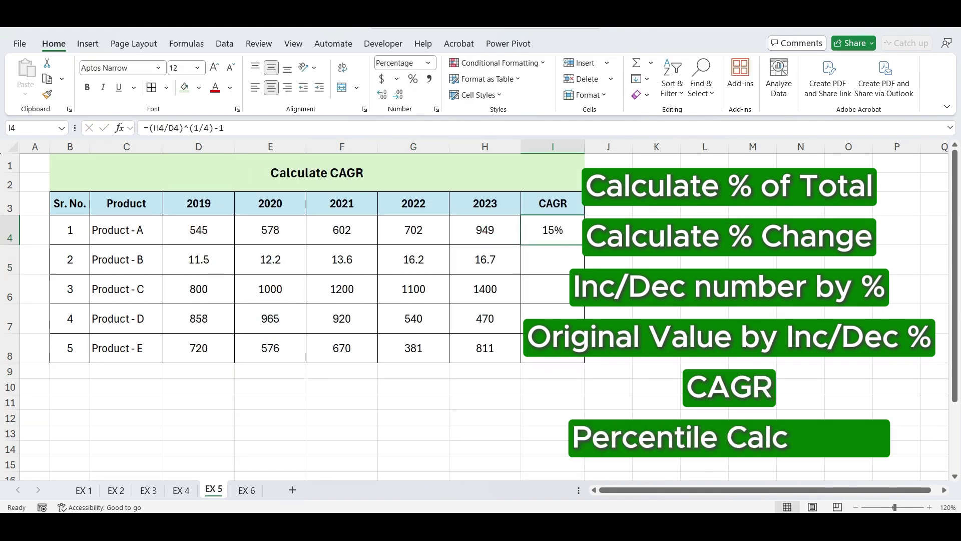
key("shift+Down")
key("shift+Down")
key("shift+Down")
key("shift+Down")
key("ctrl+d")
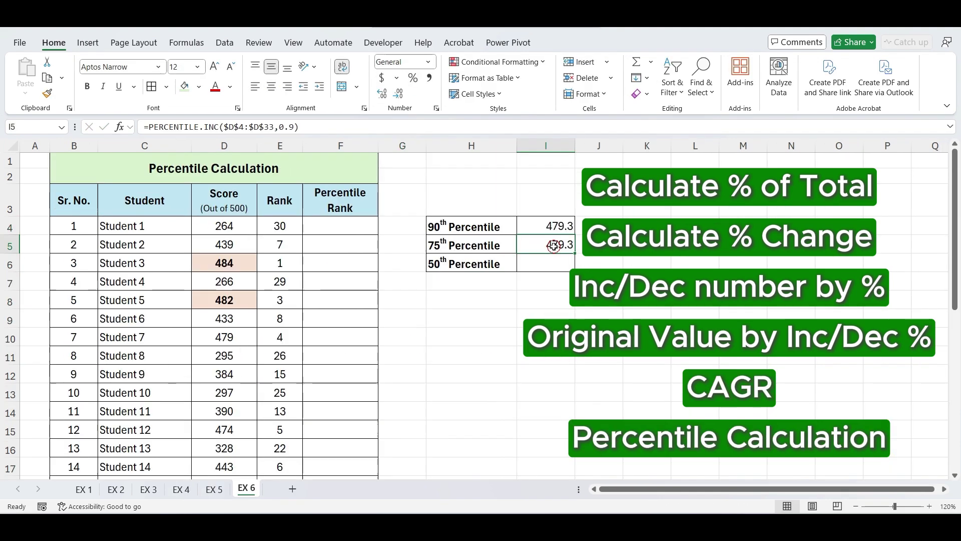
Finish =PERCENTILE.INC($D$4:$D$33,0.75) for the 75th percentile on EX 6, then go back to EX 1.
type("=PERCENTILE.INC($D$4:$D$33,0.75)")
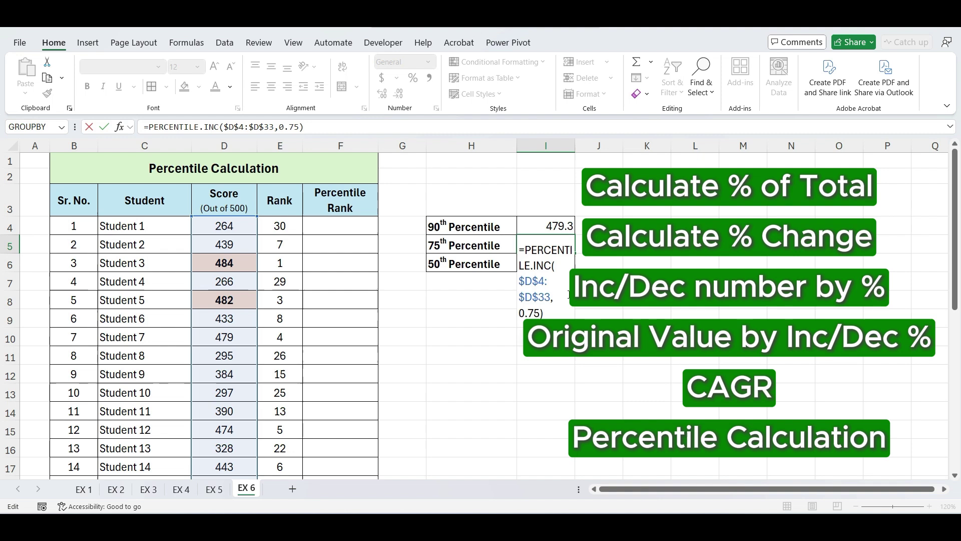
key("Return")
left_click(545, 355)
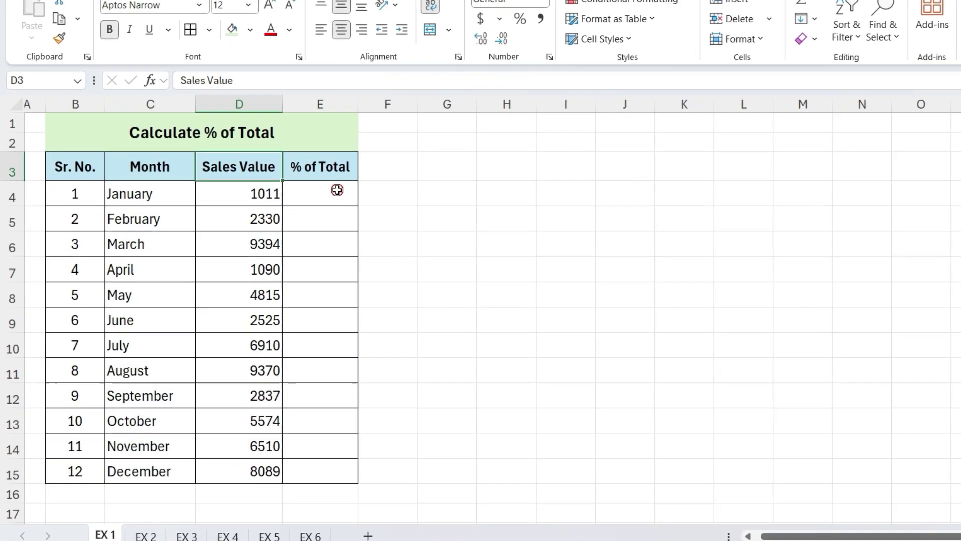
Enter =D4/SUM($D$4:$D$15) in E4 with the sales range locked as absolute.
left_click(266, 217)
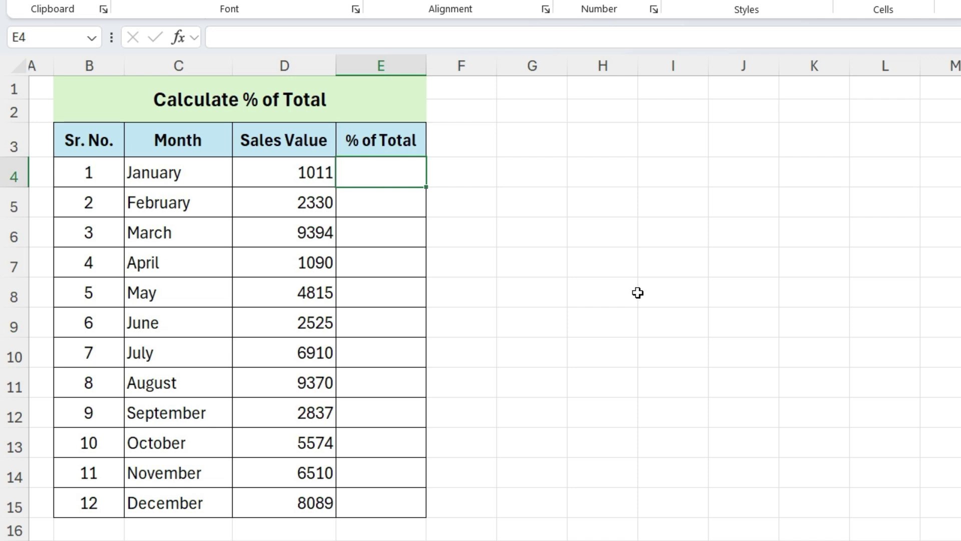
type("=")
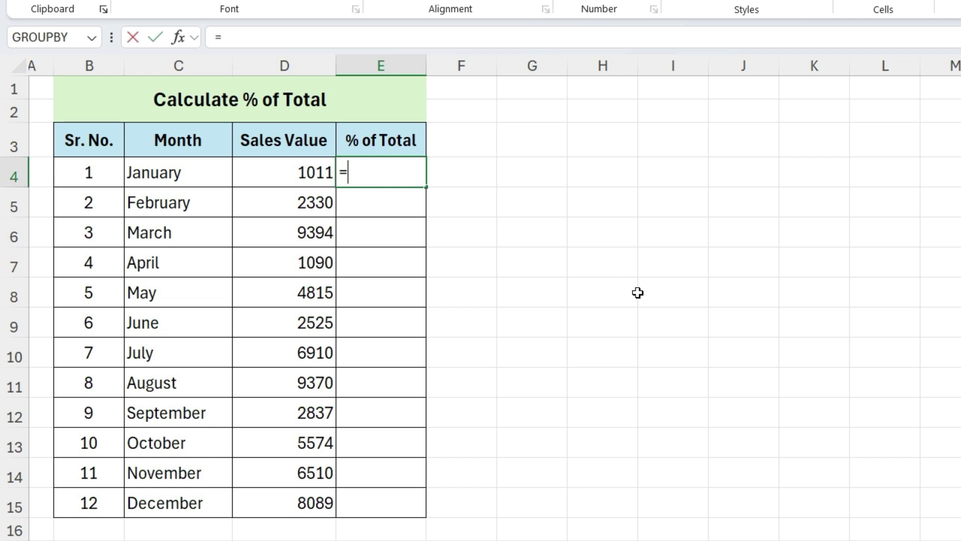
key("Left")
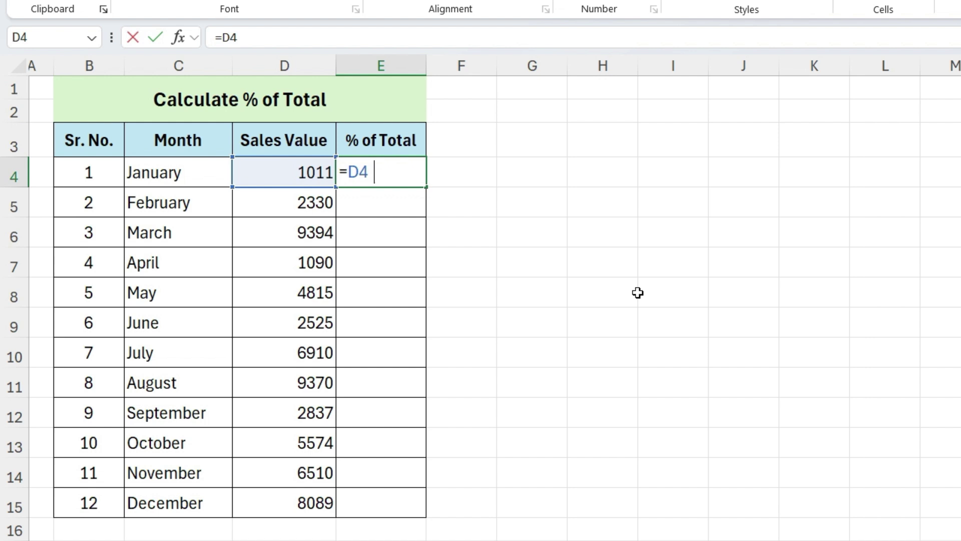
type("/sum(")
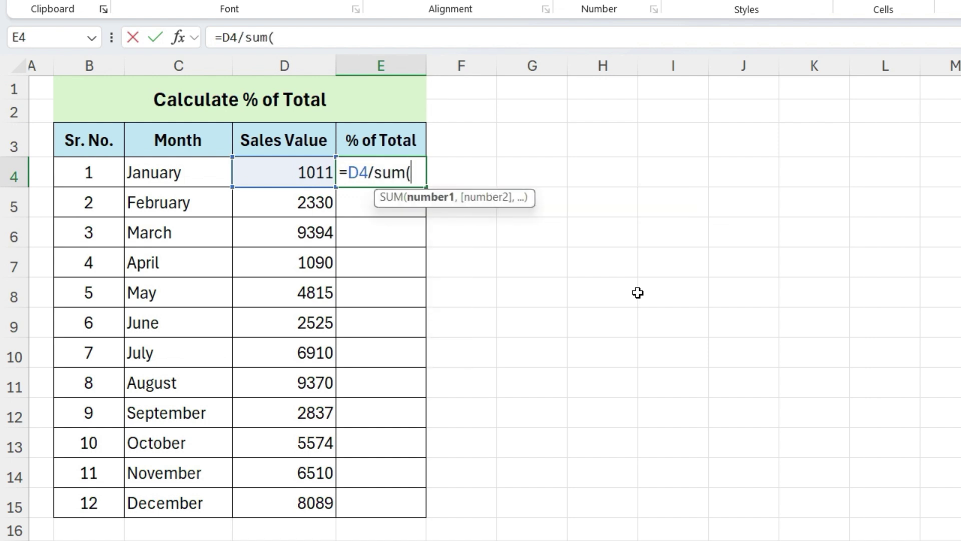
left_click(315, 178)
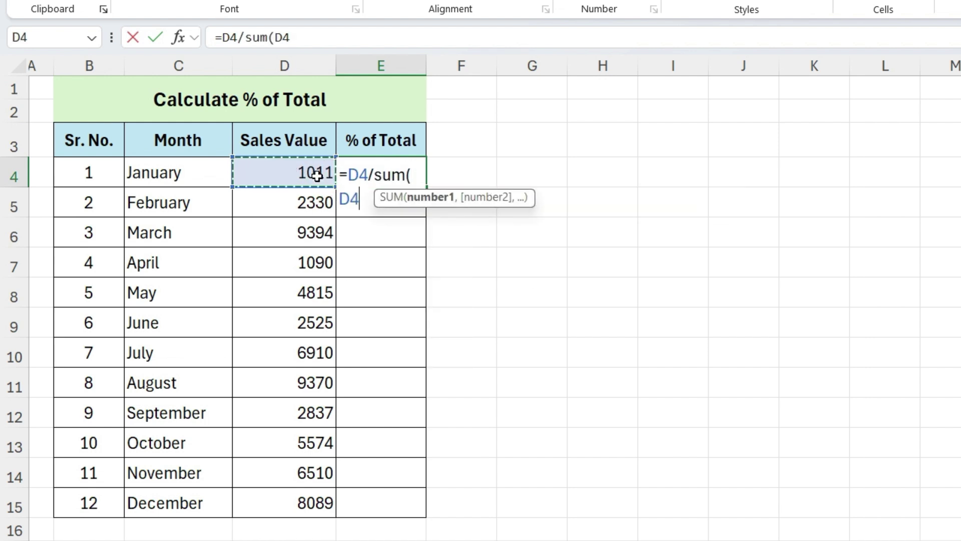
key("ctrl+shift+Down")
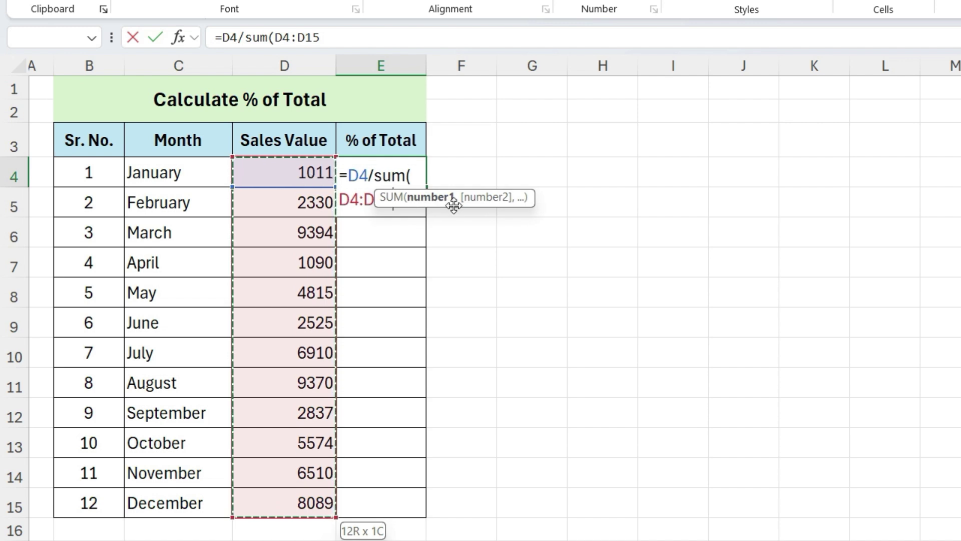
left_click_drag(458, 206, 550, 241)
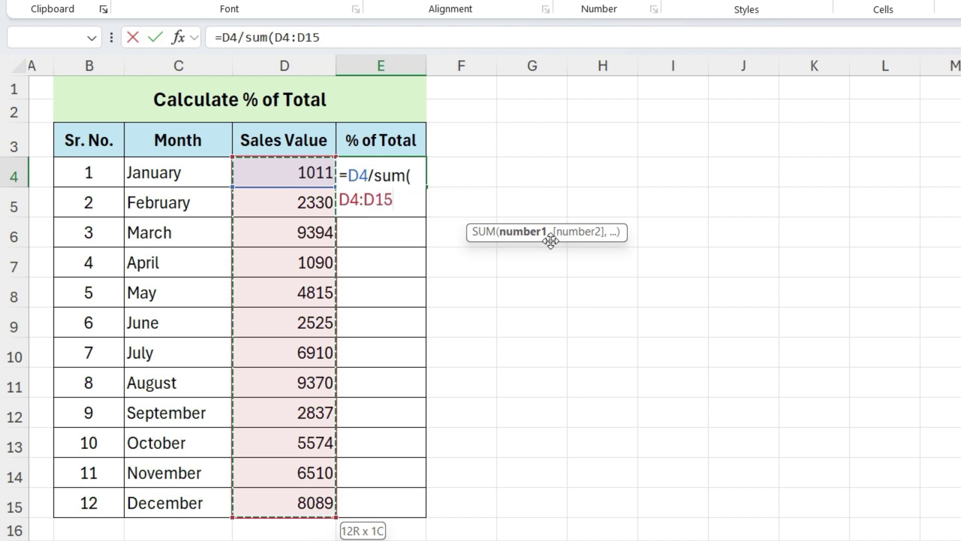
key("F4")
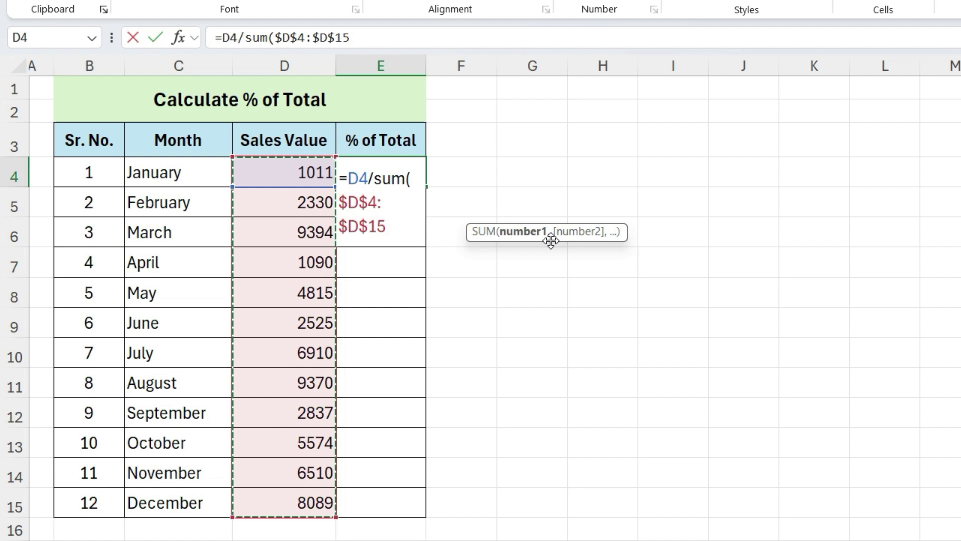
type(")")
key("Return")
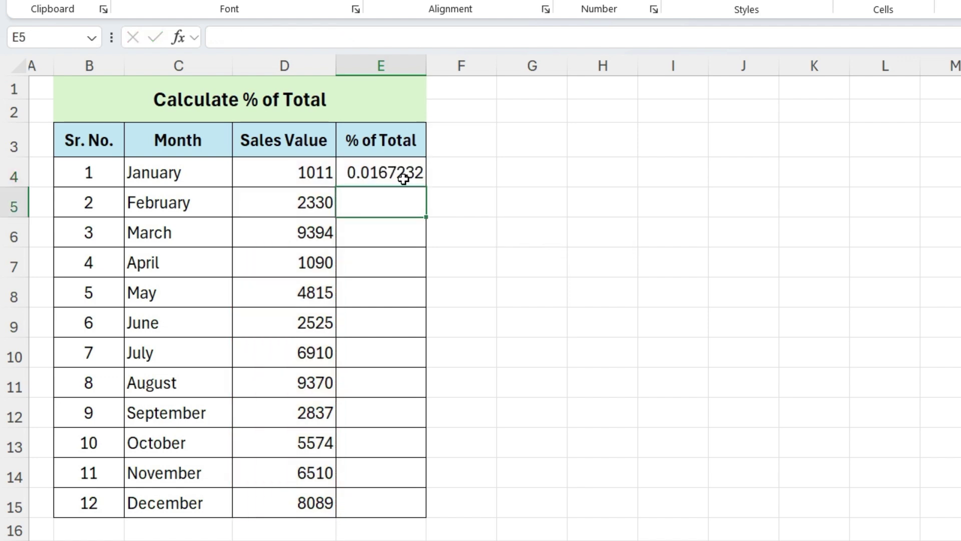
Copy the E4 formula down to E15 and show the results as one-decimal percentages.
left_click(405, 180)
double_click(425, 187)
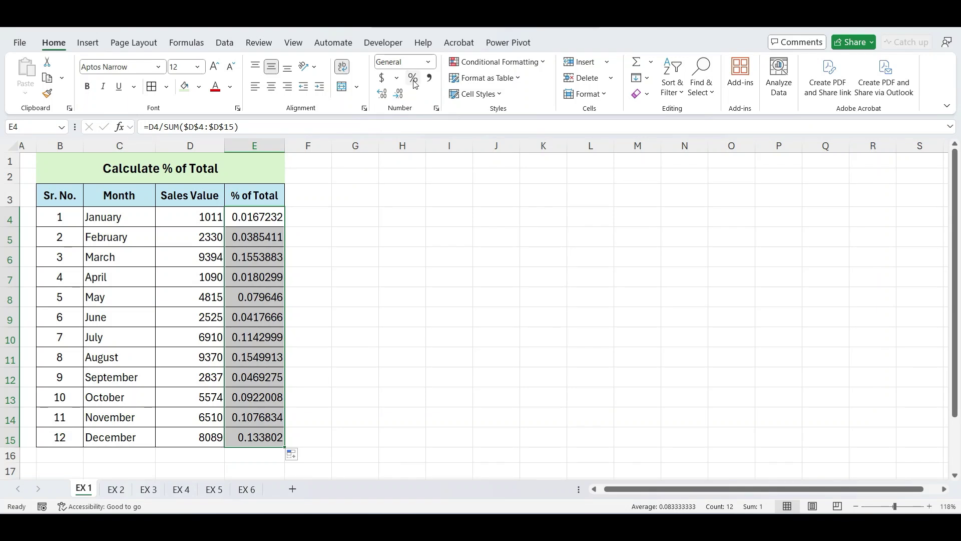
left_click(414, 80)
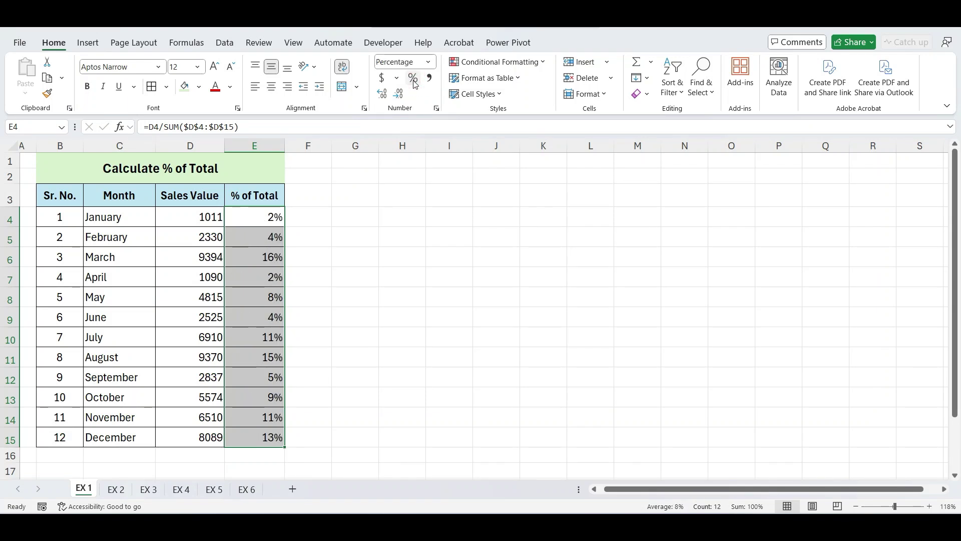
left_click(381, 96)
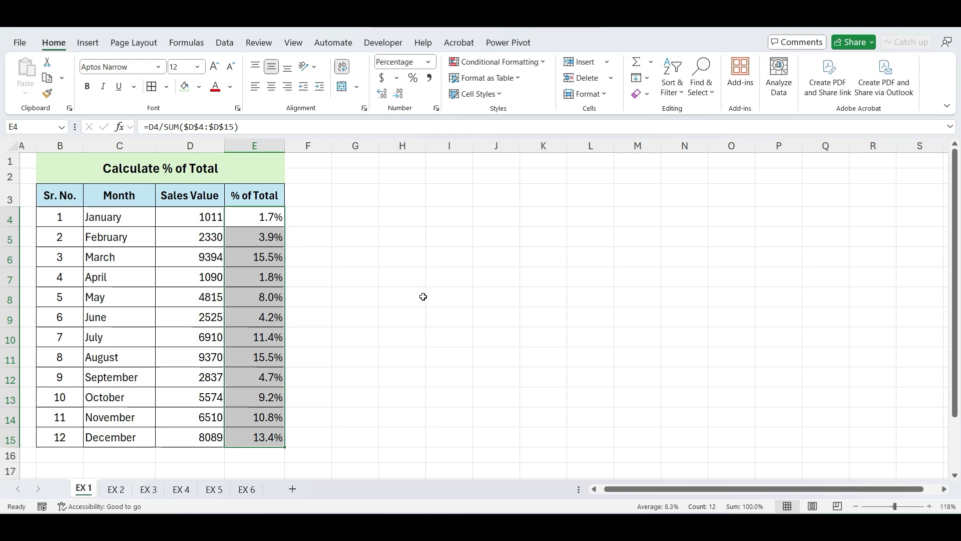
Undo the % of Total results, then try Quick Analysis Totals > % Total on D4:D15.
key("ctrl+z")
key("ctrl+z")
key("ctrl+z")
key("ctrl+z")
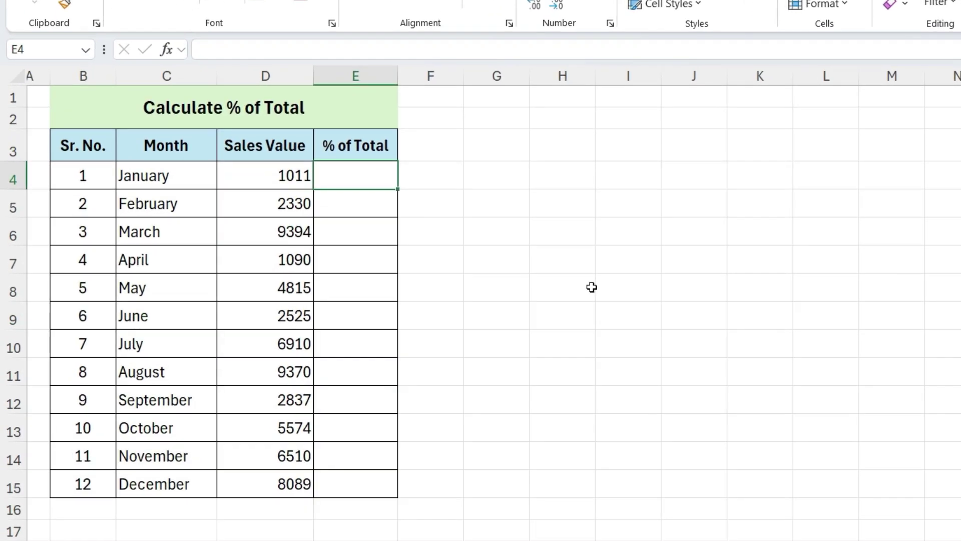
left_click_drag(295, 179, 285, 491)
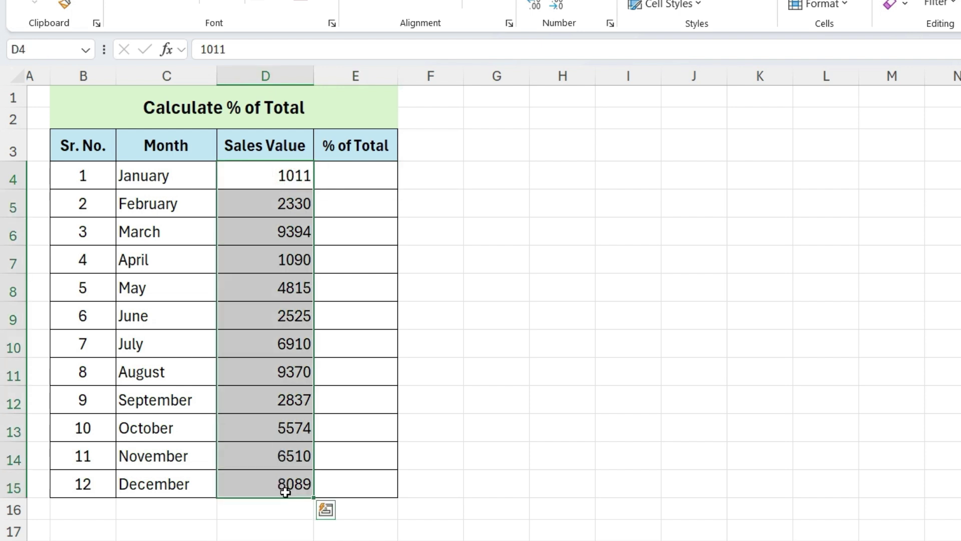
left_click(326, 509)
left_click(284, 370)
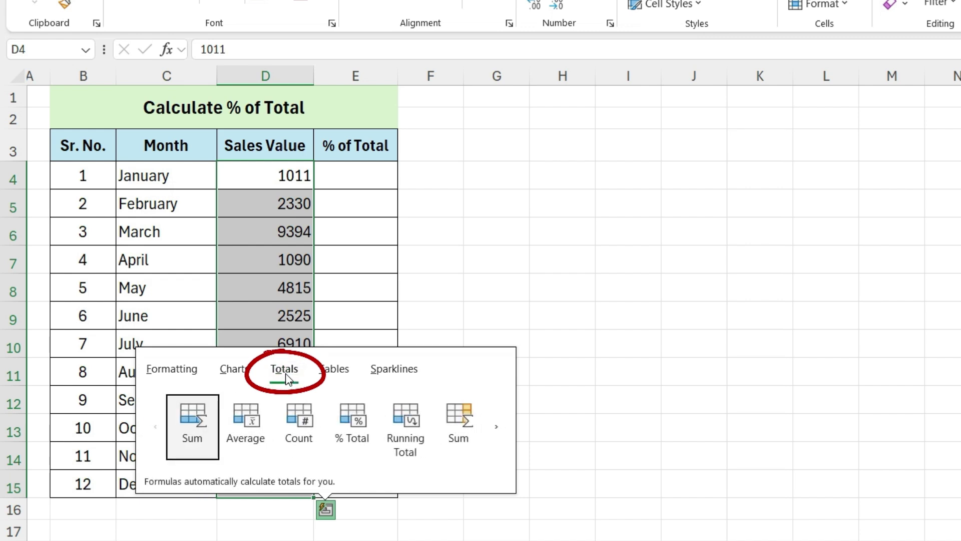
left_click(499, 424)
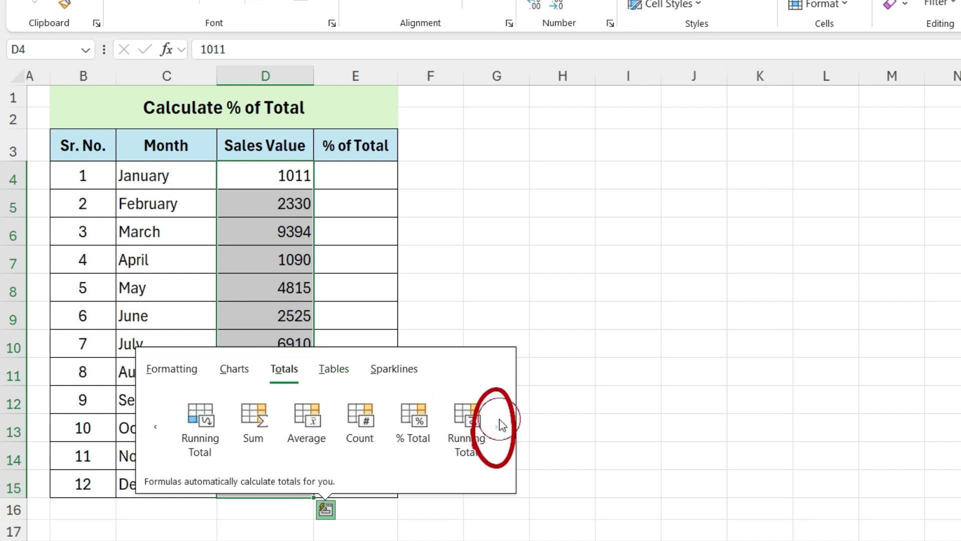
left_click(403, 430)
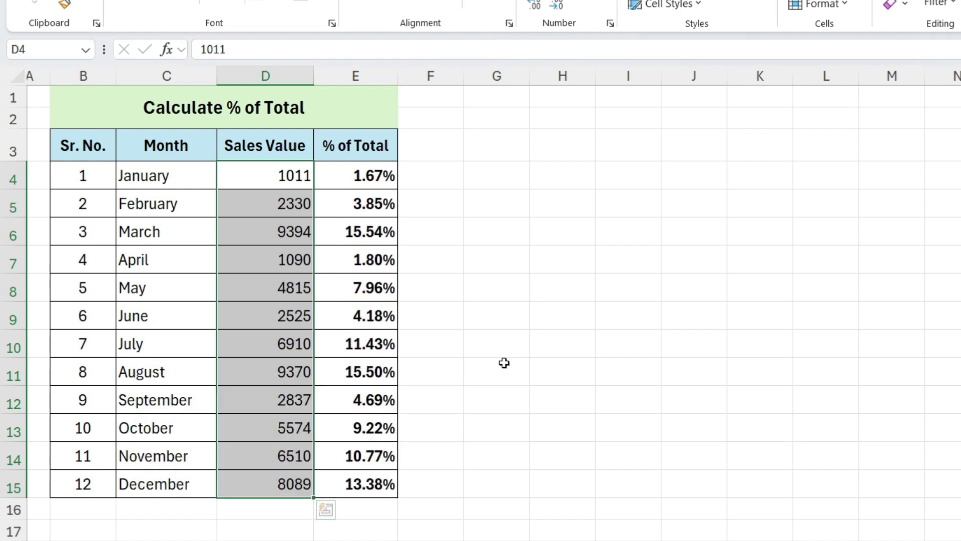
left_click(507, 363)
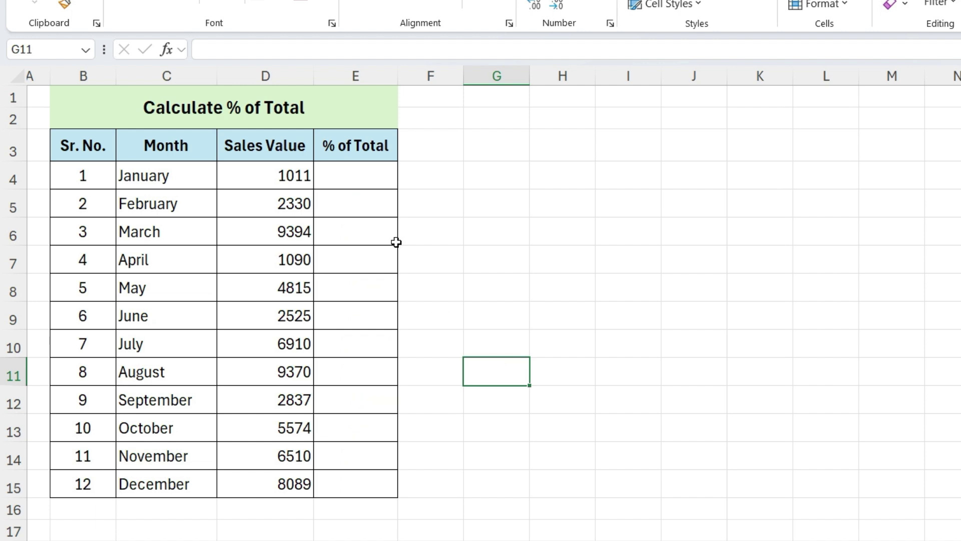
Enter =PERCENTOF(D4,$D$4:$D$15) in January's % of Total cell E4.
left_click(369, 174)
type("=")
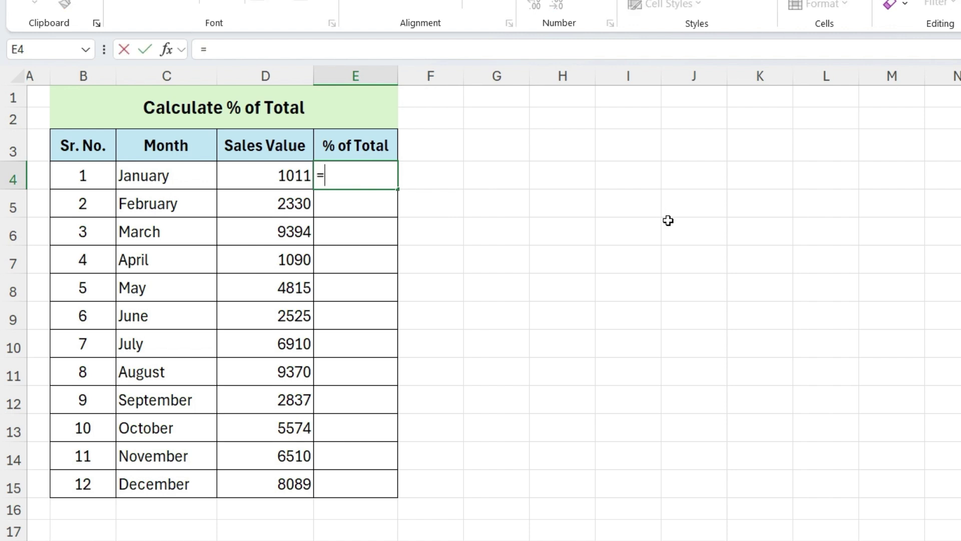
type("percentof")
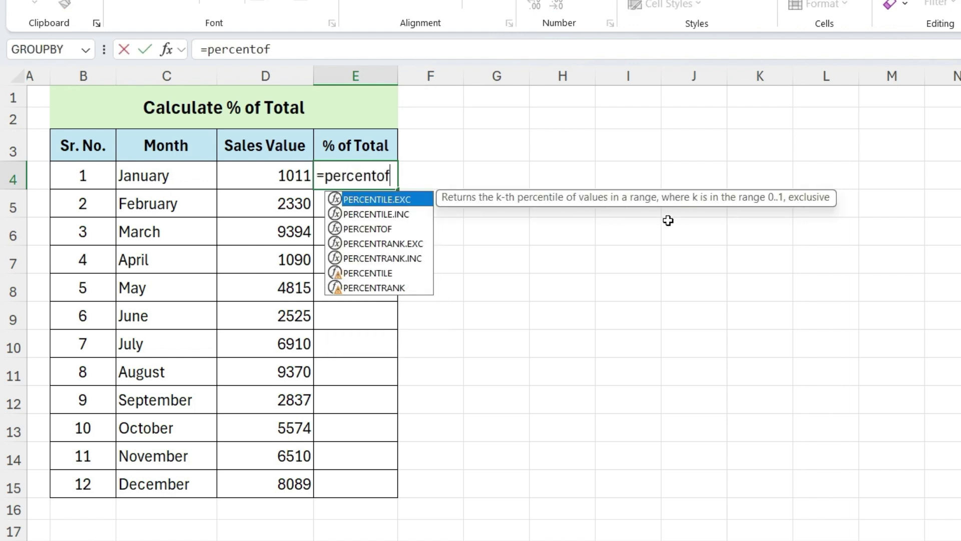
type("(")
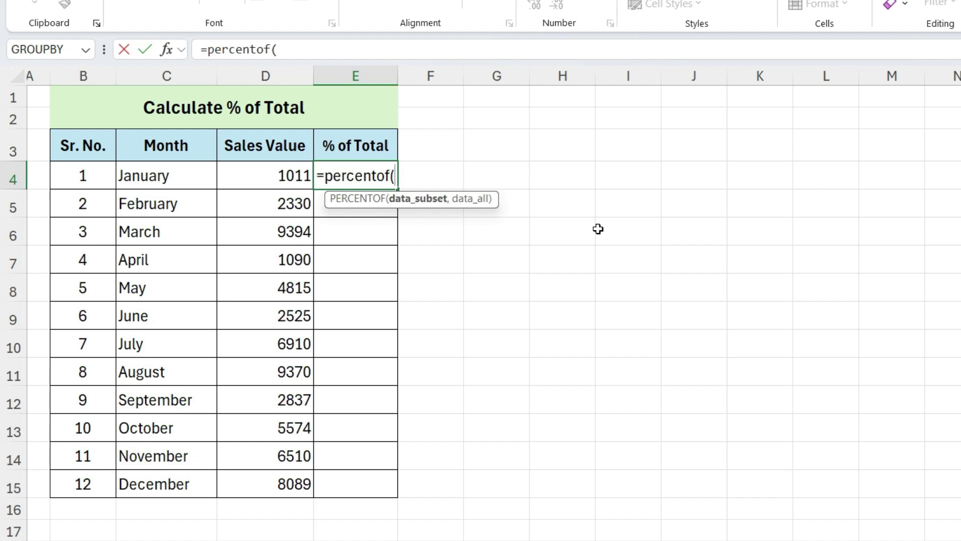
left_click(304, 168)
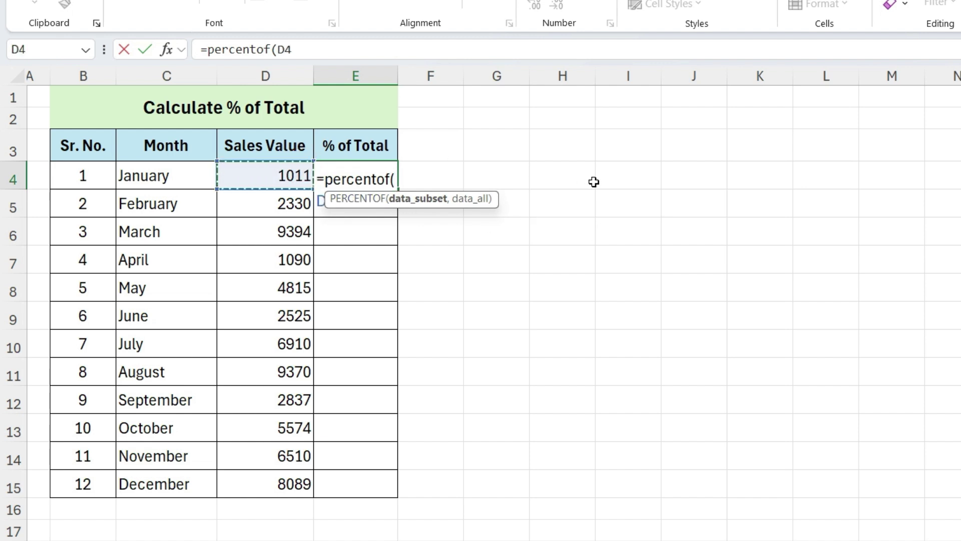
type(",")
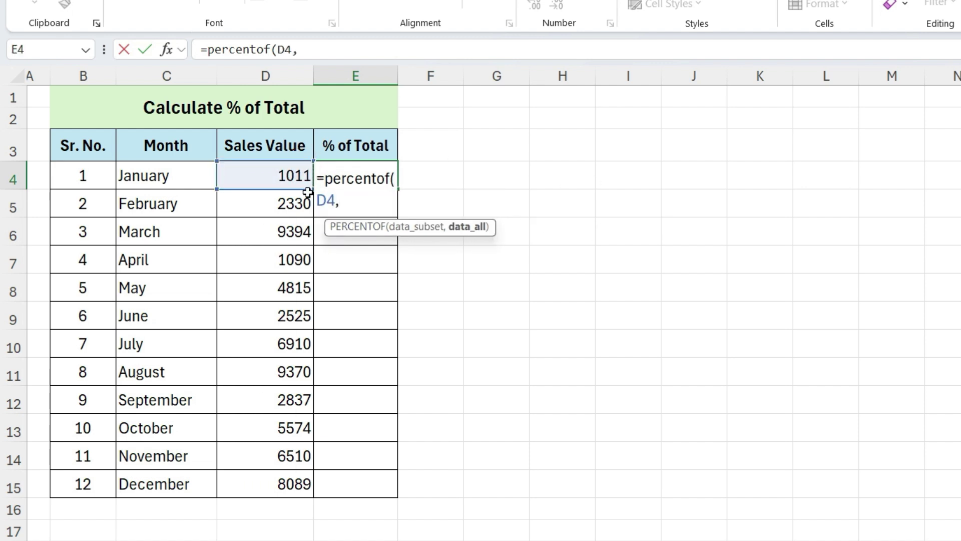
left_click_drag(256, 179, 278, 482)
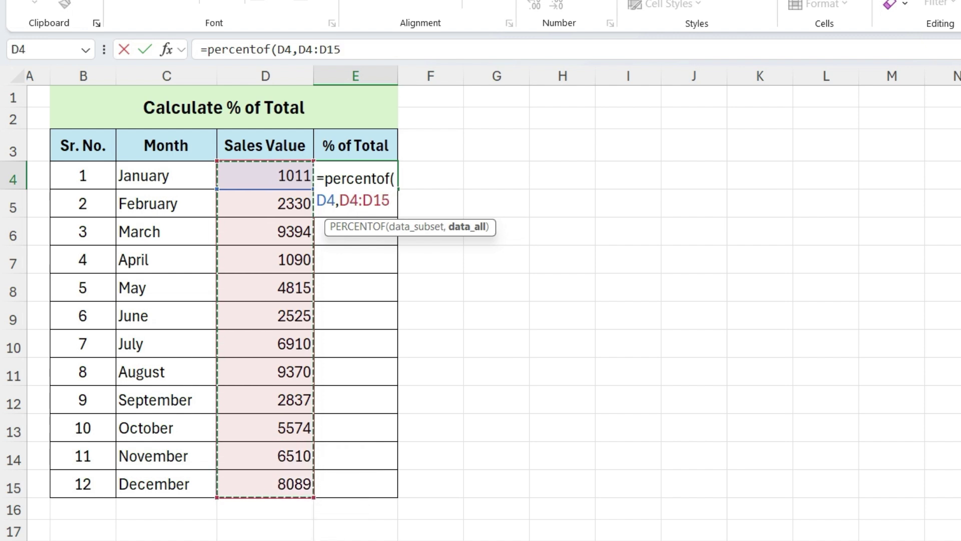
key("F4")
type(")")
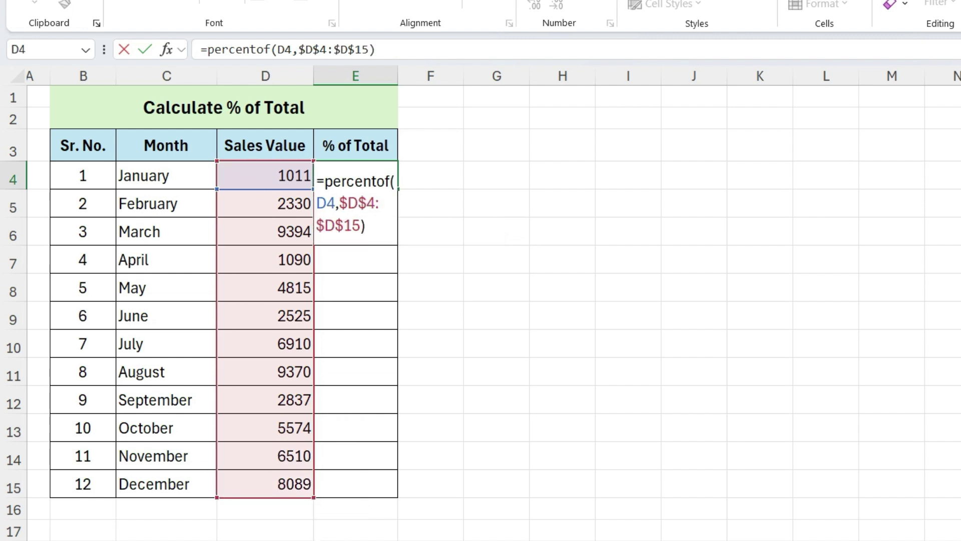
key("Return")
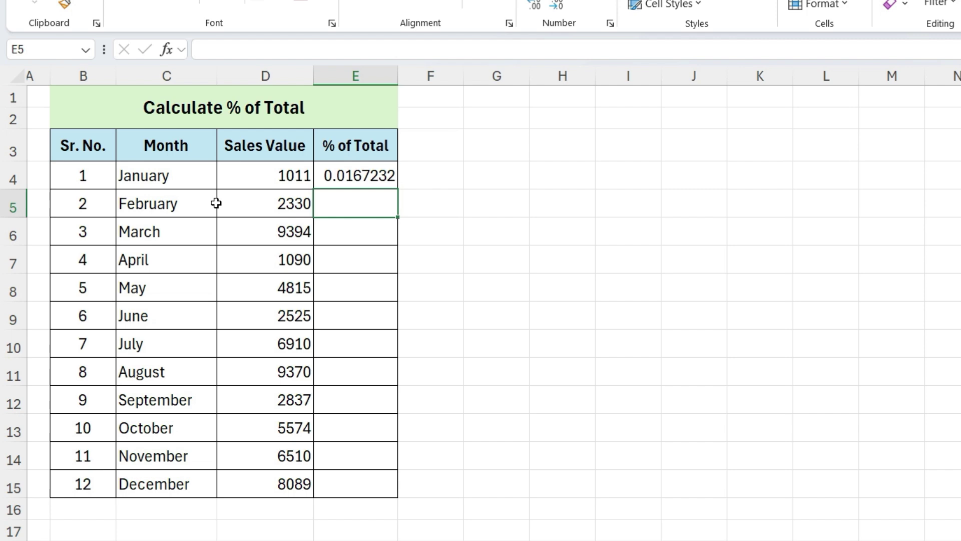
Copy the formula down through December and format it as one-decimal percentages.
left_click(352, 178)
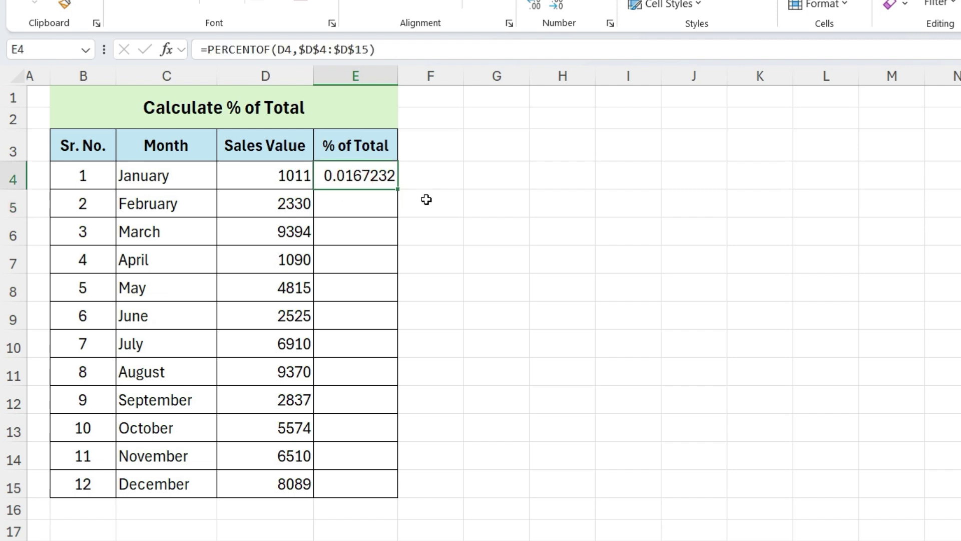
double_click(400, 191)
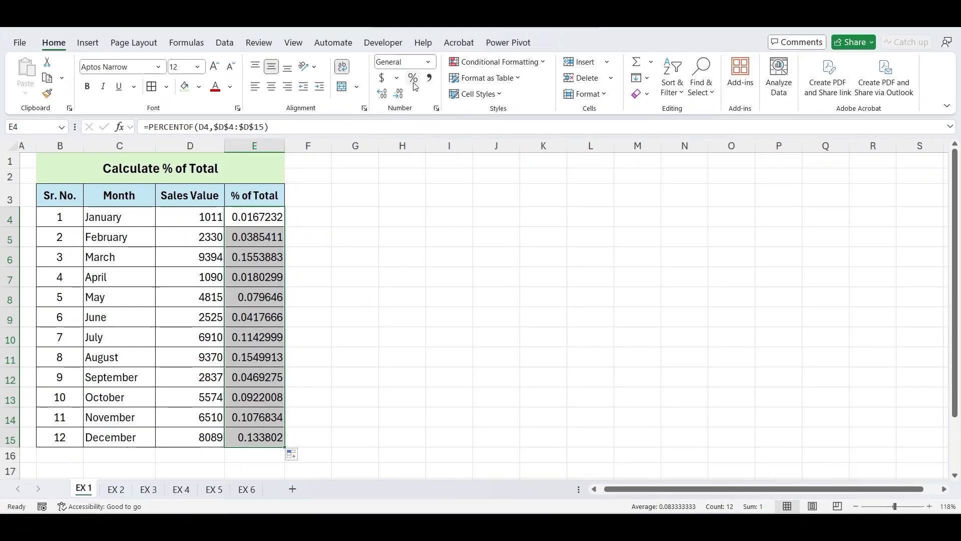
left_click(414, 82)
left_click(388, 96)
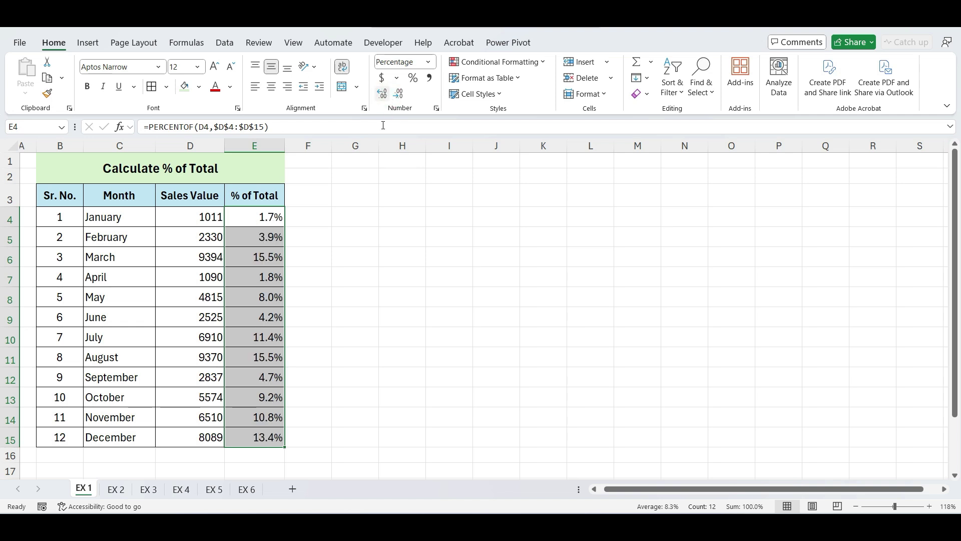
left_click(378, 274)
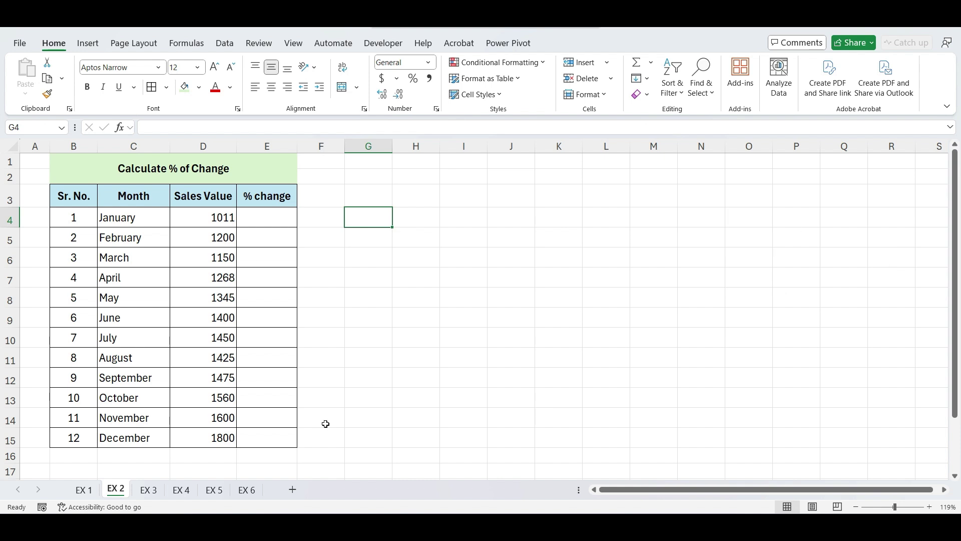
Select February's % change cell E5 on EX 2.
left_click(253, 239)
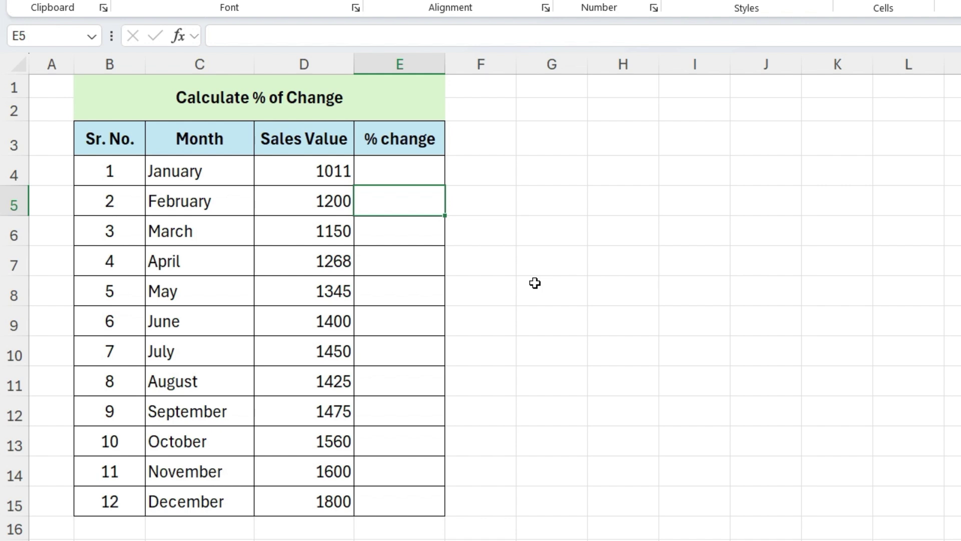
Enter =D5/D4-1 as February's month-over-month % change.
type("=")
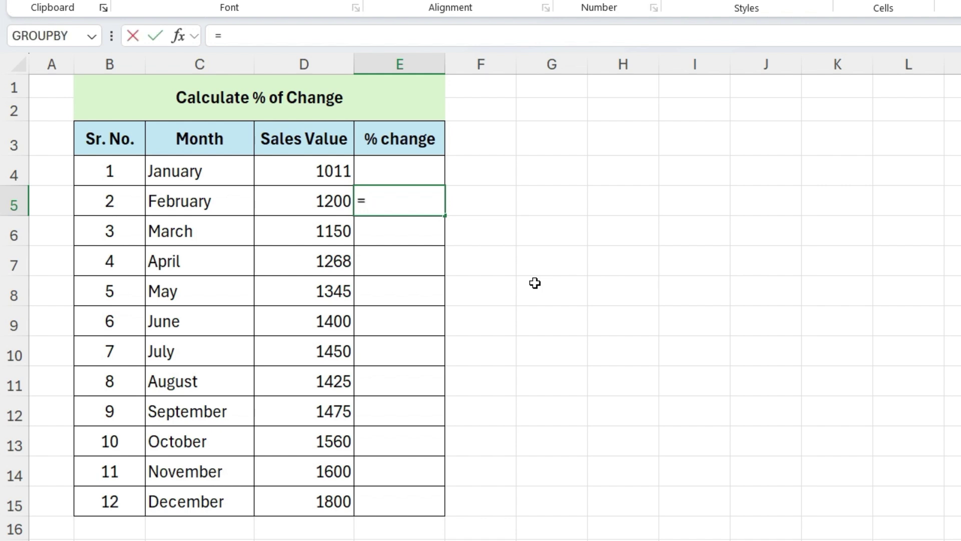
key("Left")
type("/")
key("Left")
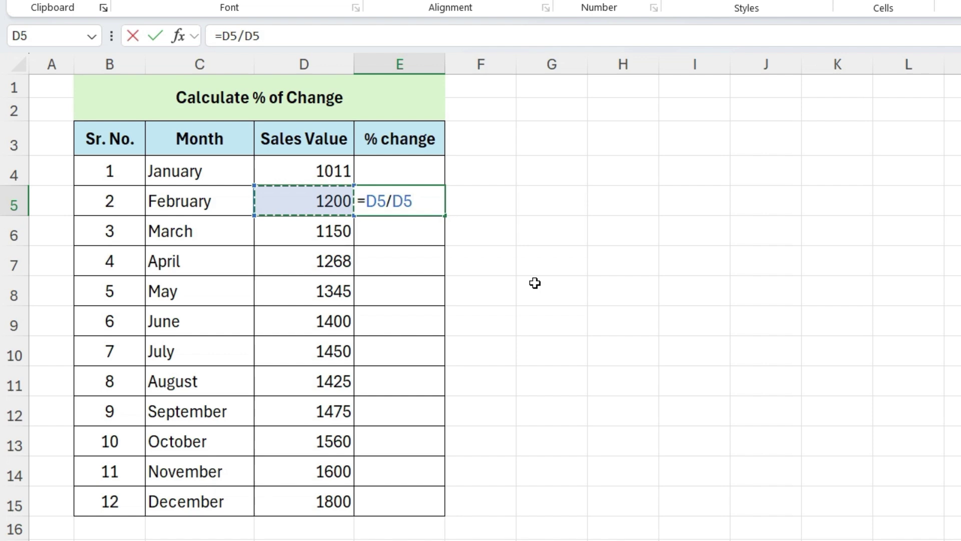
key("Up")
type("-")
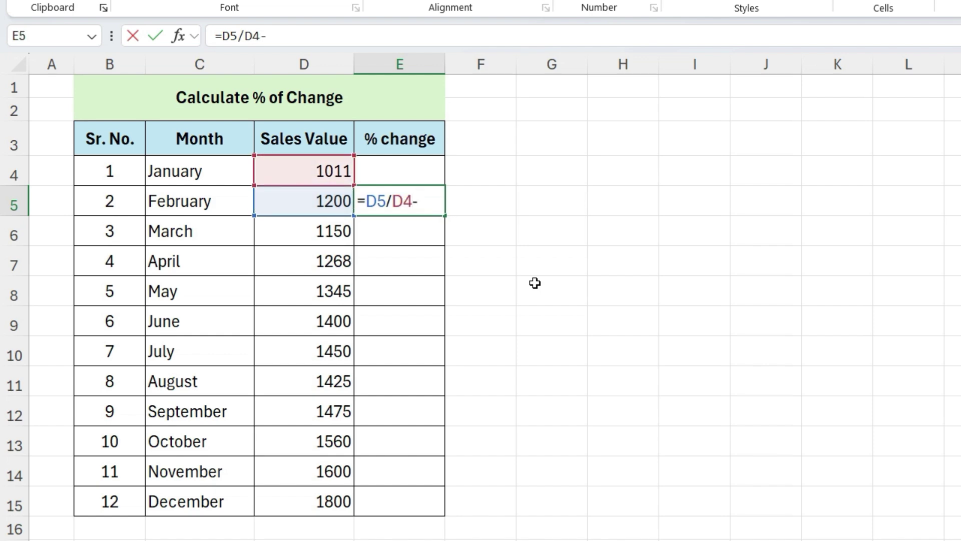
type("1")
key("Return")
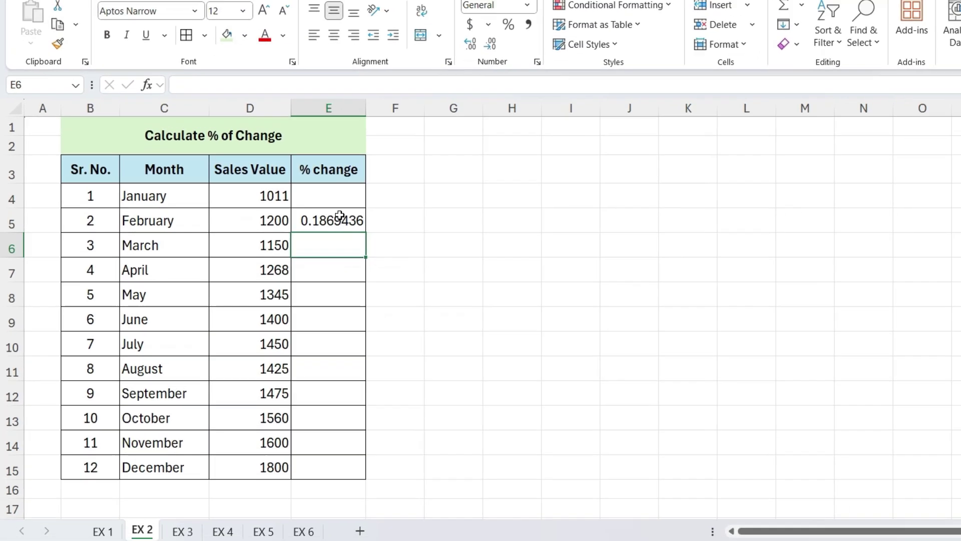
Format the change as a percentage, copy it through December, and add one decimal.
left_click(413, 196)
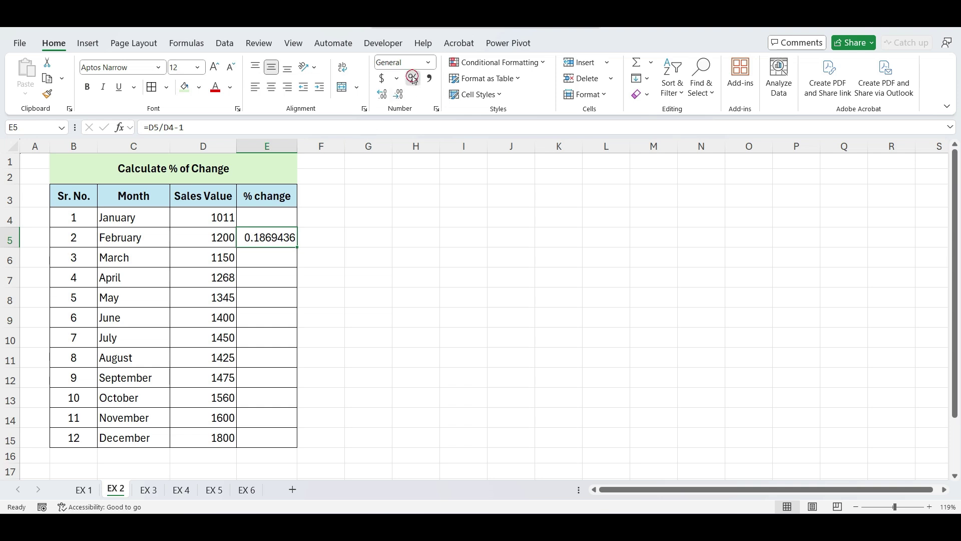
key("ctrl+shift+5")
double_click(298, 248)
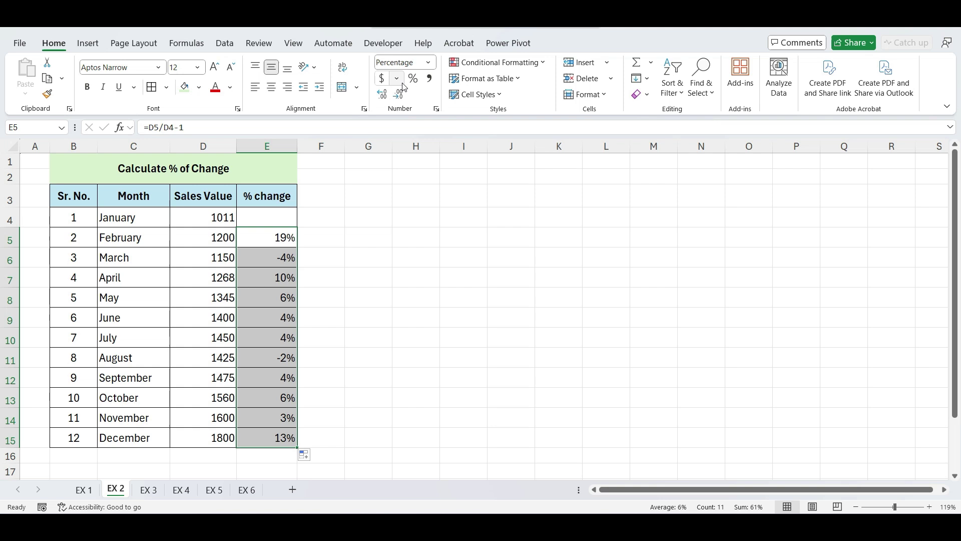
left_click(381, 95)
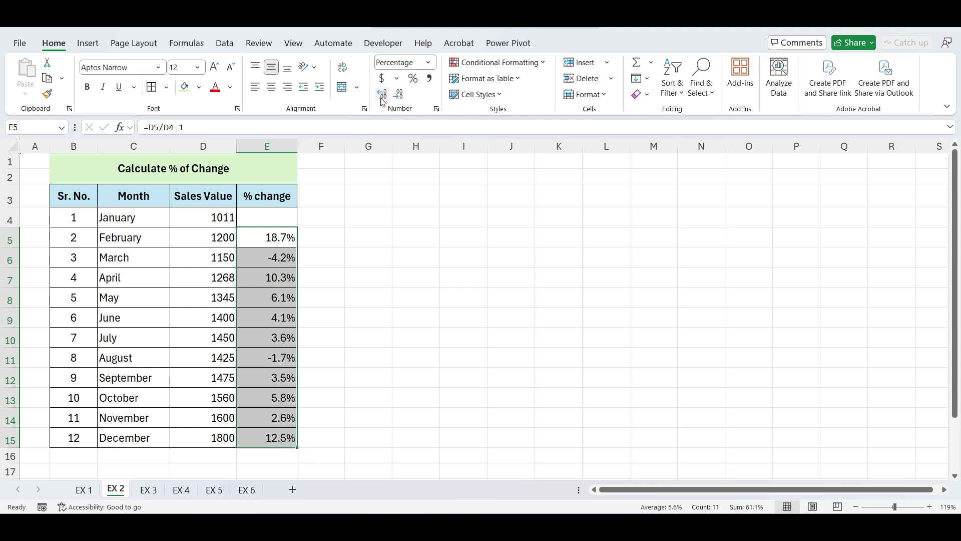
left_click(377, 316)
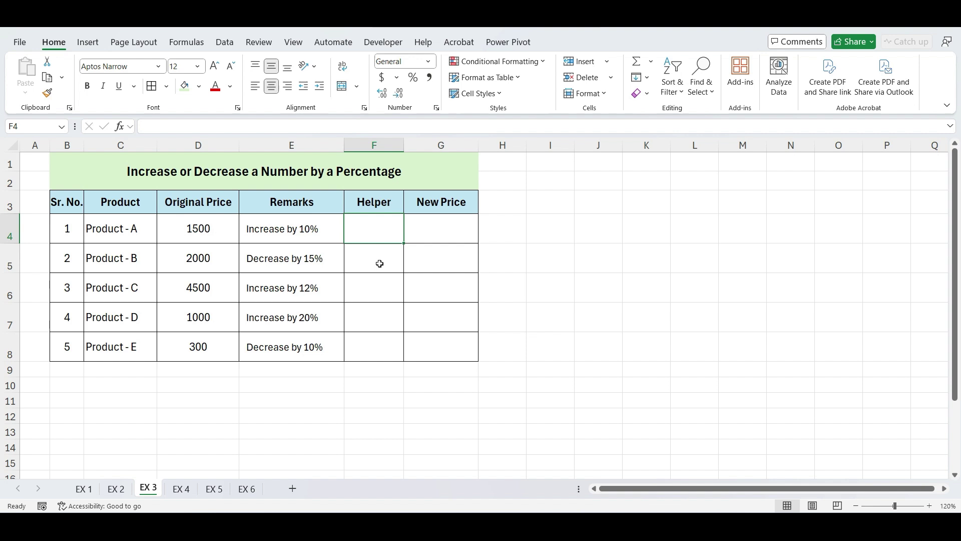
Review the increase/decrease remarks for Products A through E on EX 3.
left_click(329, 227)
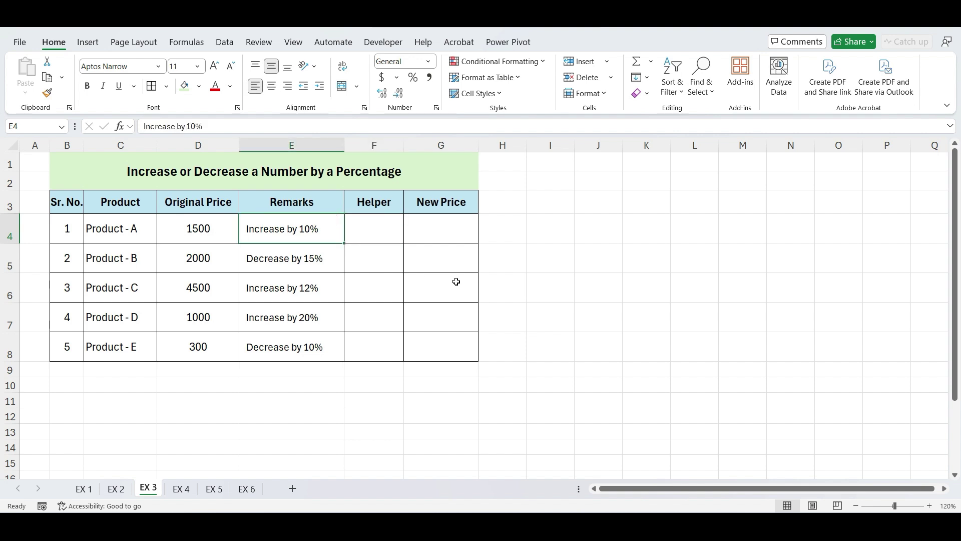
key("Down")
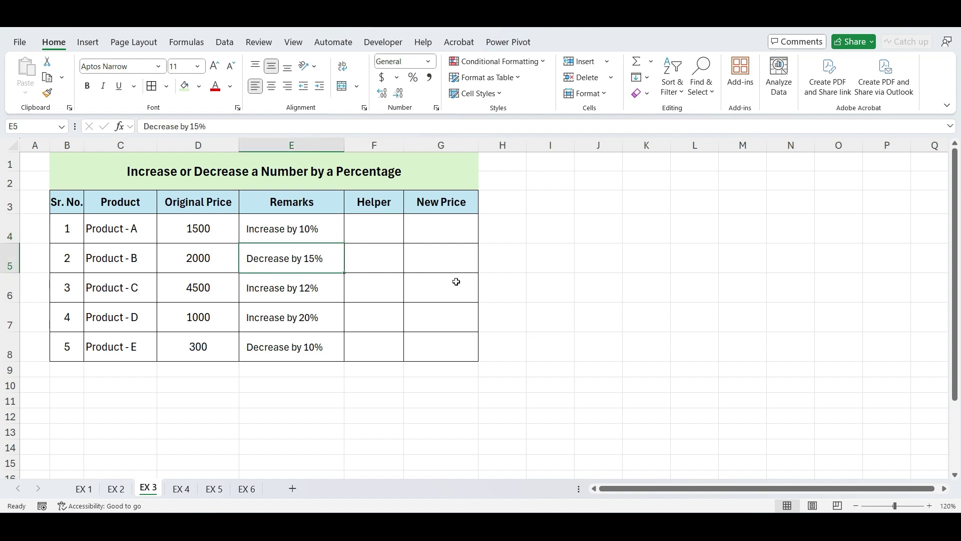
key("Down")
key("Down")
key("Down")
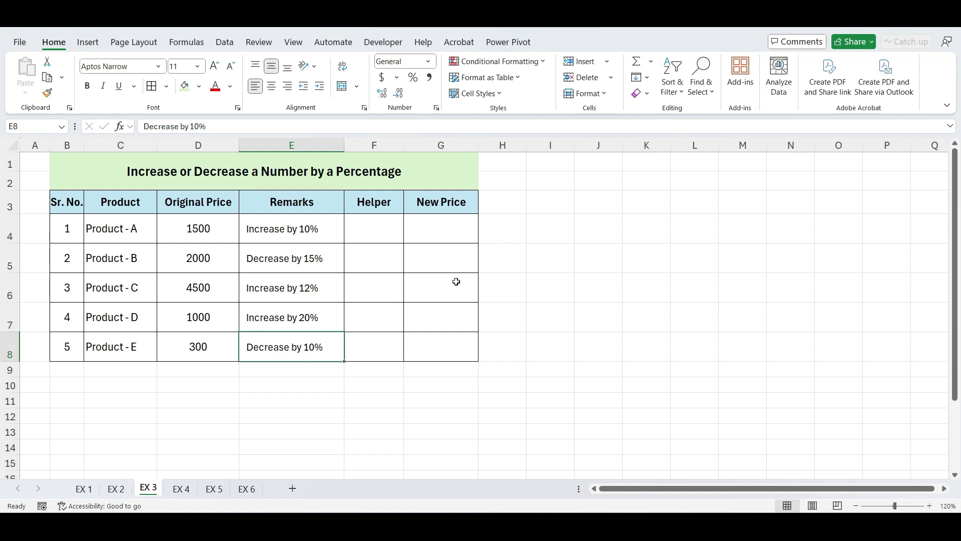
left_click(517, 298)
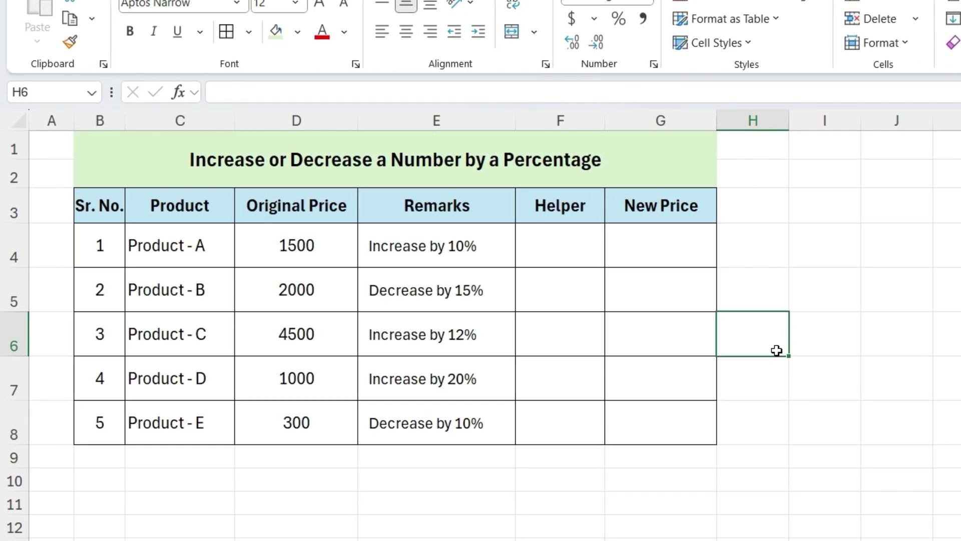
Fill the Helper column with 10%, 15%, 12%, 20% and 10% for Products A–E.
left_click(555, 259)
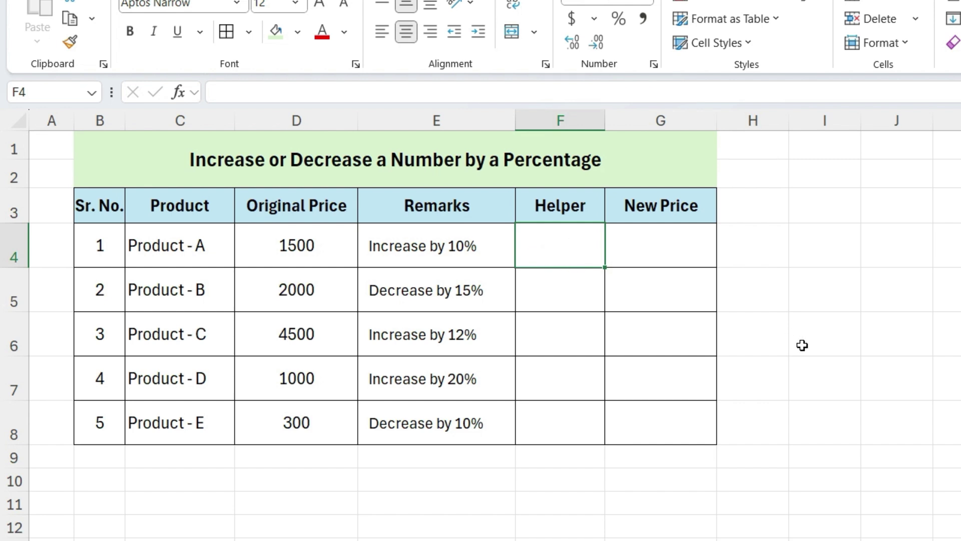
type("10%")
key("Return")
type("1")
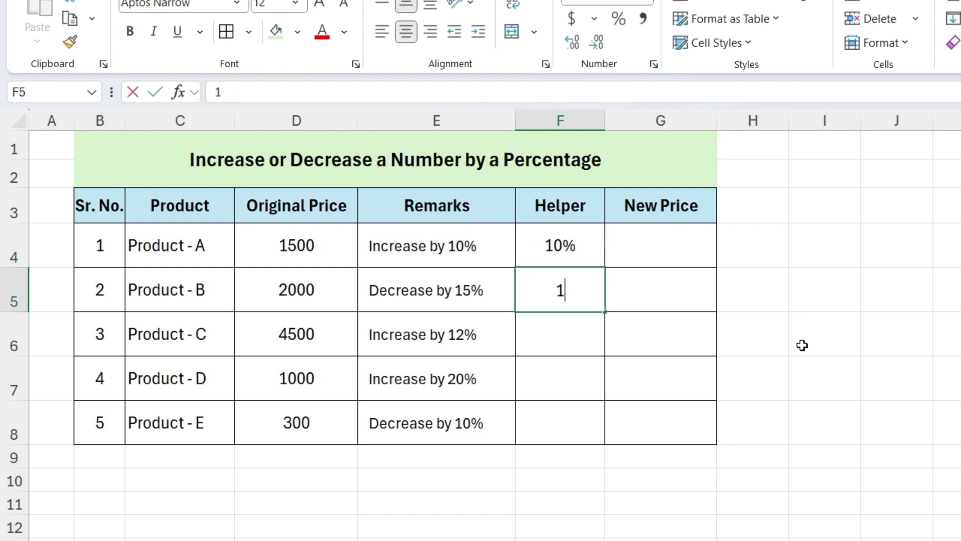
type("5%")
key("Return")
type("12%")
key("Return")
type("20")
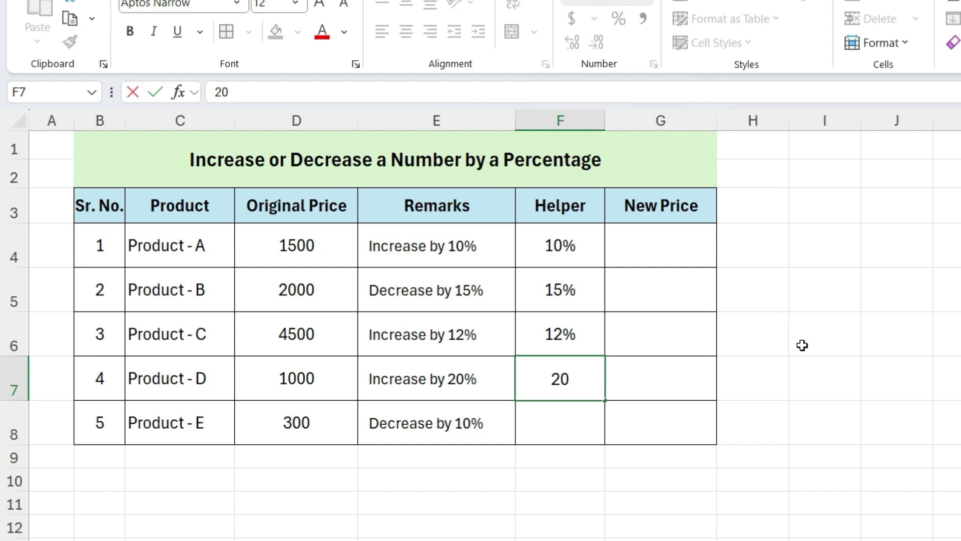
type("%")
key("Return")
type("10%")
key("Return")
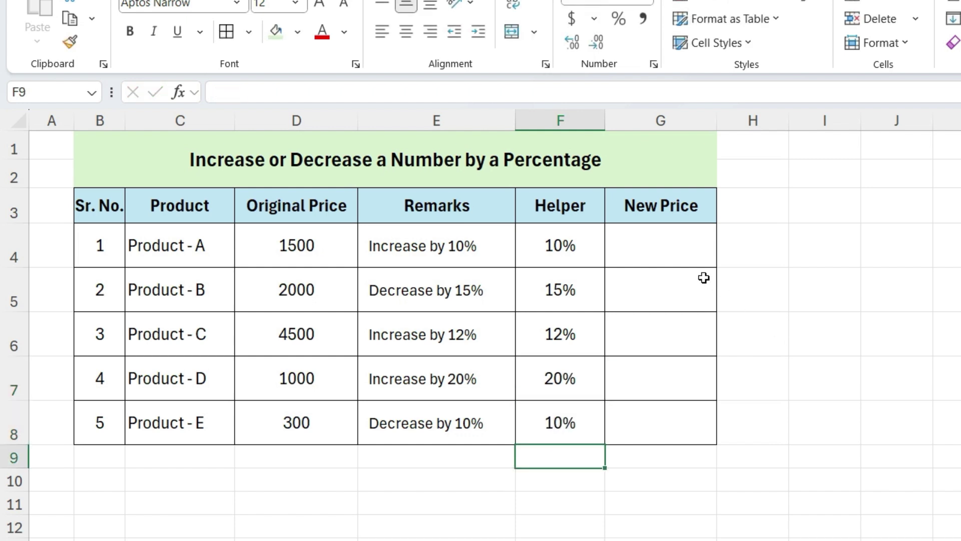
Enter =D4*F4 in G4 to get Product - A's percentage amount.
left_click(685, 257)
type("=")
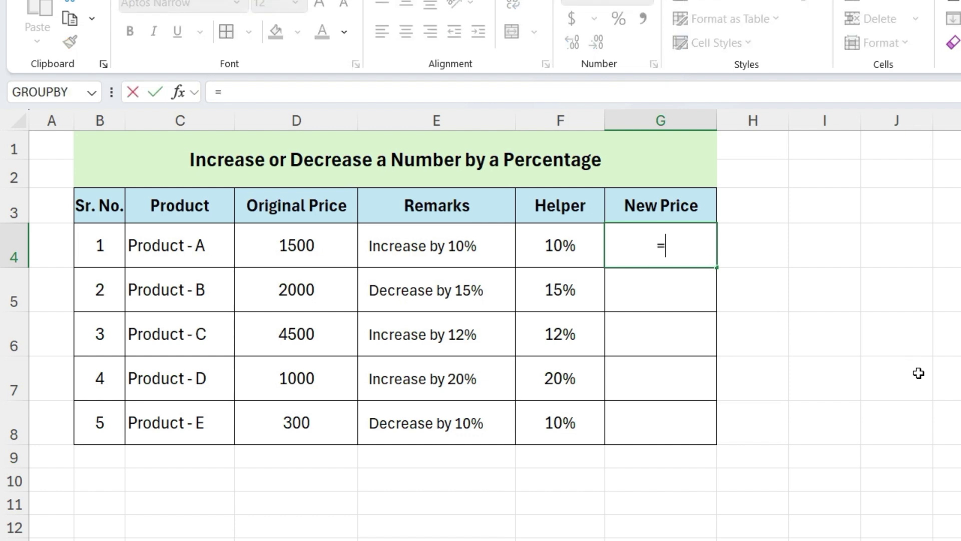
left_click(261, 249)
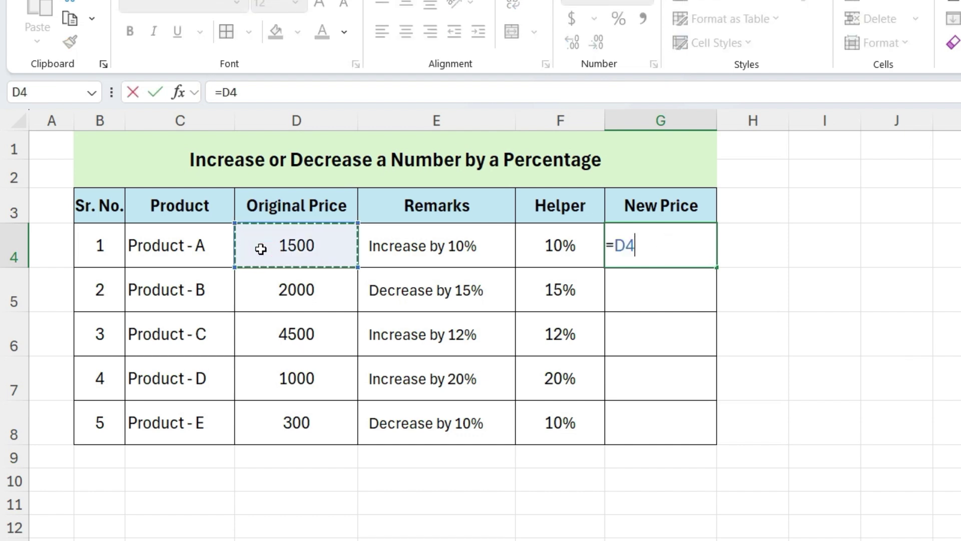
type("*")
left_click(555, 243)
key("Return")
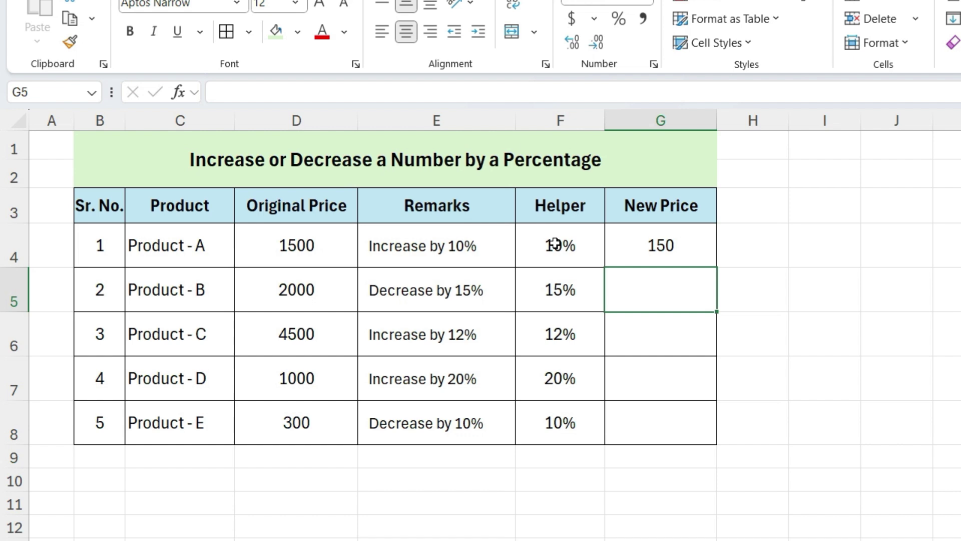
key("Up")
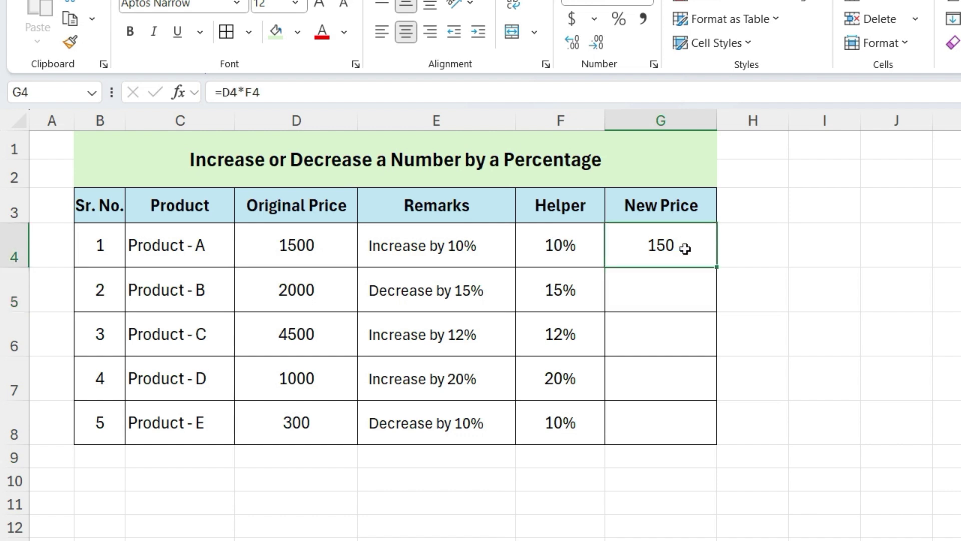
Revise G4 to =D4*F4+D4 so Product - A's New Price is 1650.
double_click(683, 247)
type("+")
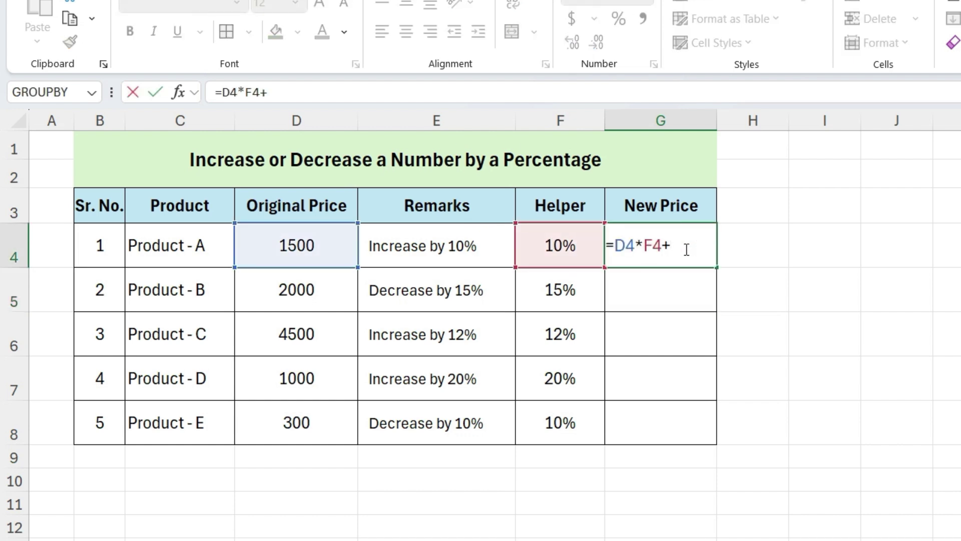
left_click(312, 245)
key("Return")
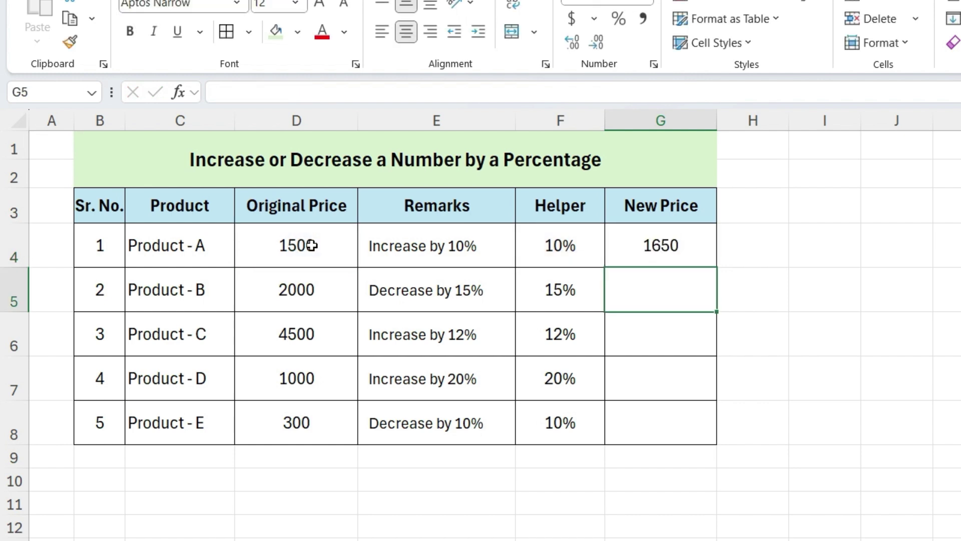
key("Up")
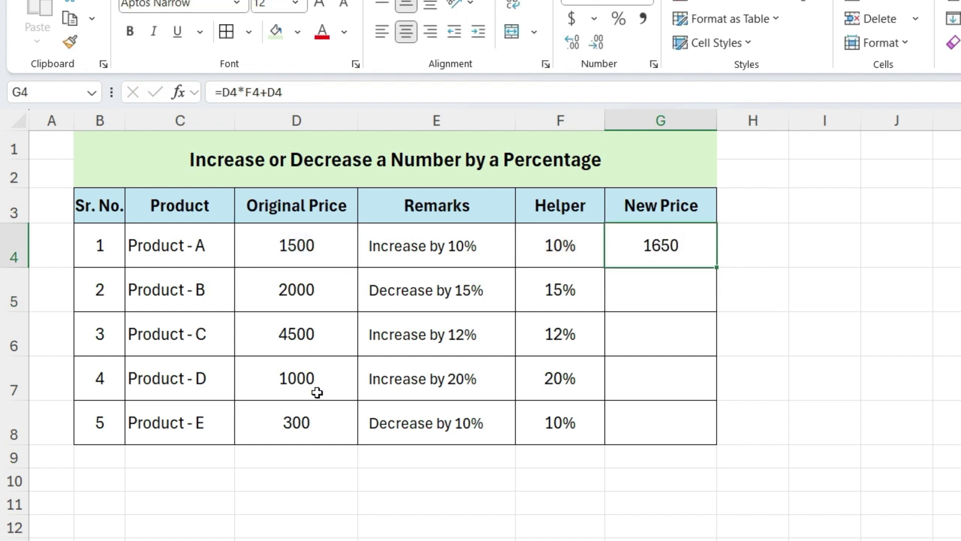
Replace G4 with =D4*(1+F4), still giving 1650.
key("Delete")
type("=")
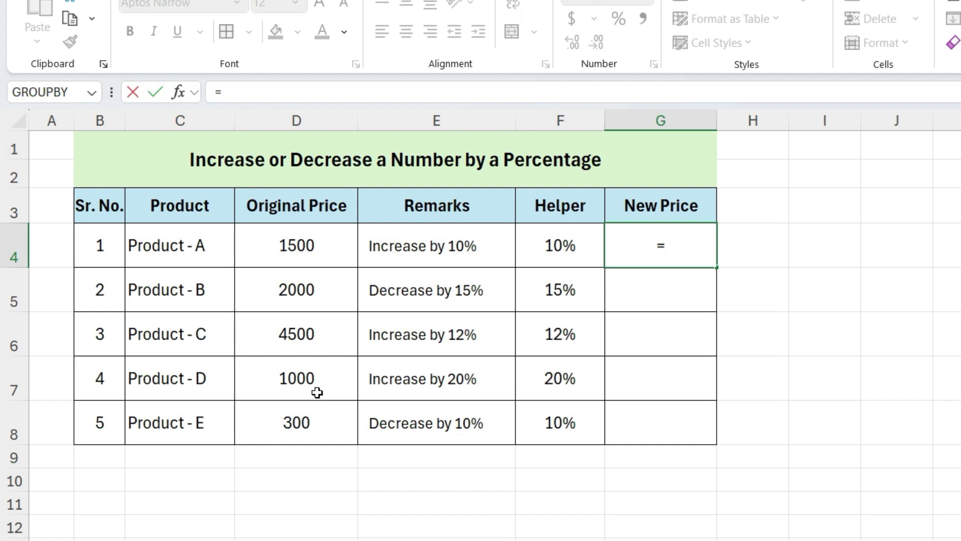
key("Left")
key("Left")
key("Left")
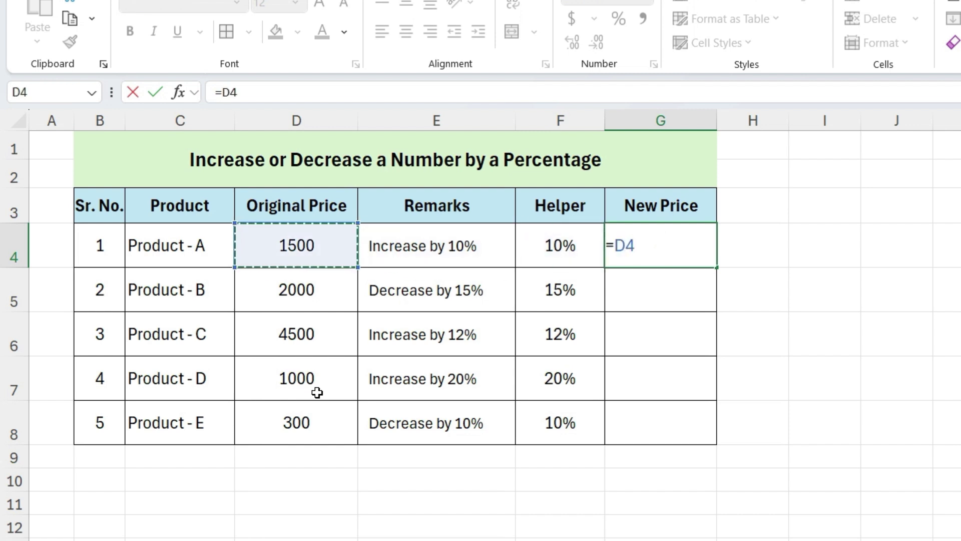
type("*(")
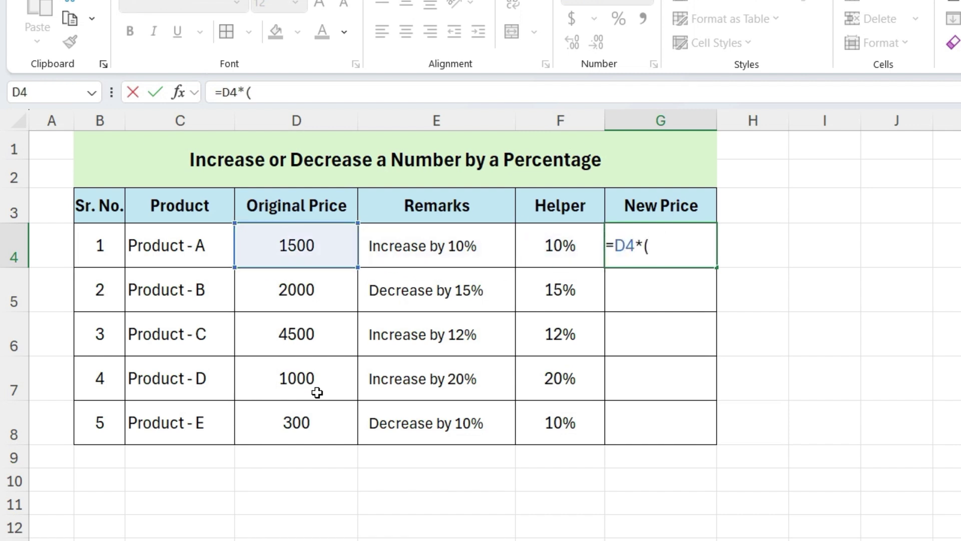
type("1+")
key("Left")
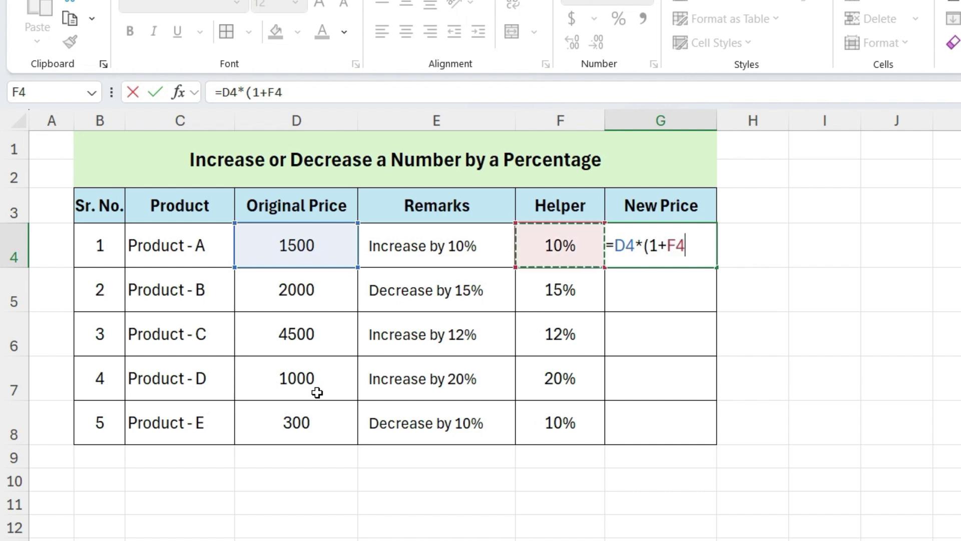
type(")")
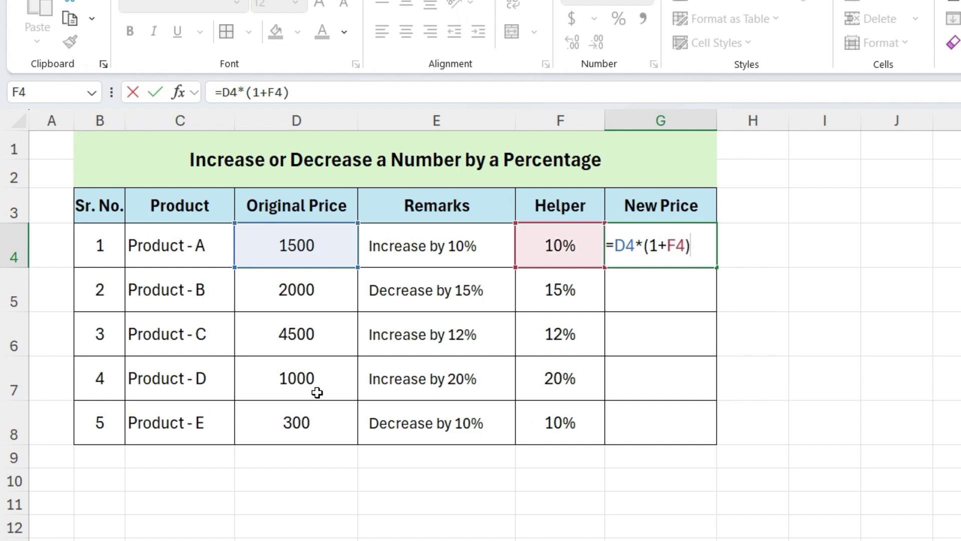
key("Return")
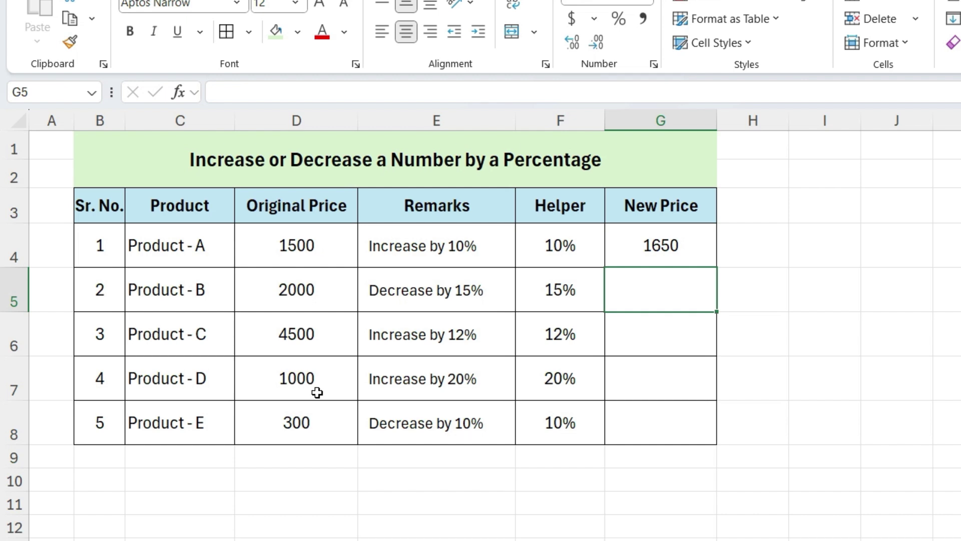
Enter =D5*(1-F5) for Product - B (1700) and Product - C's 12% increase (5040).
type("=")
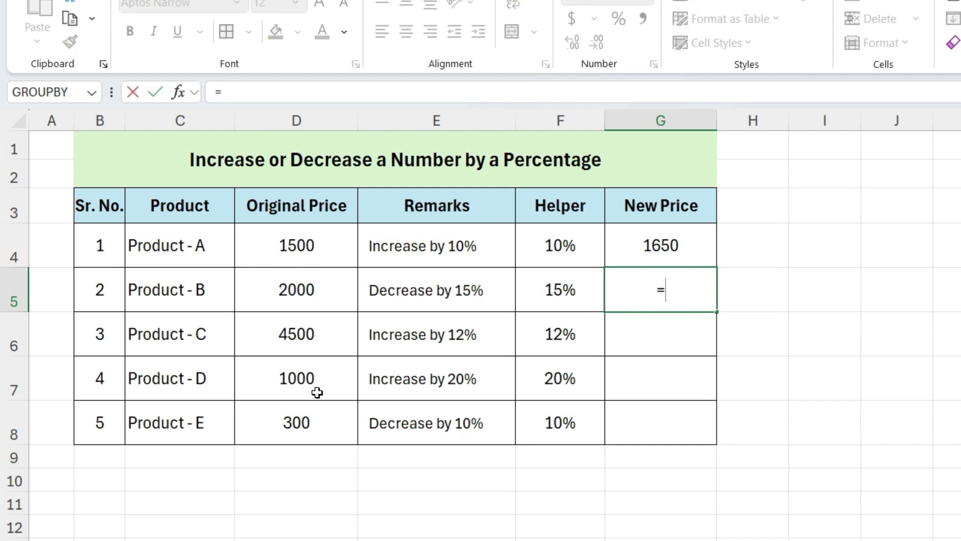
left_click(306, 296)
type("*(1-")
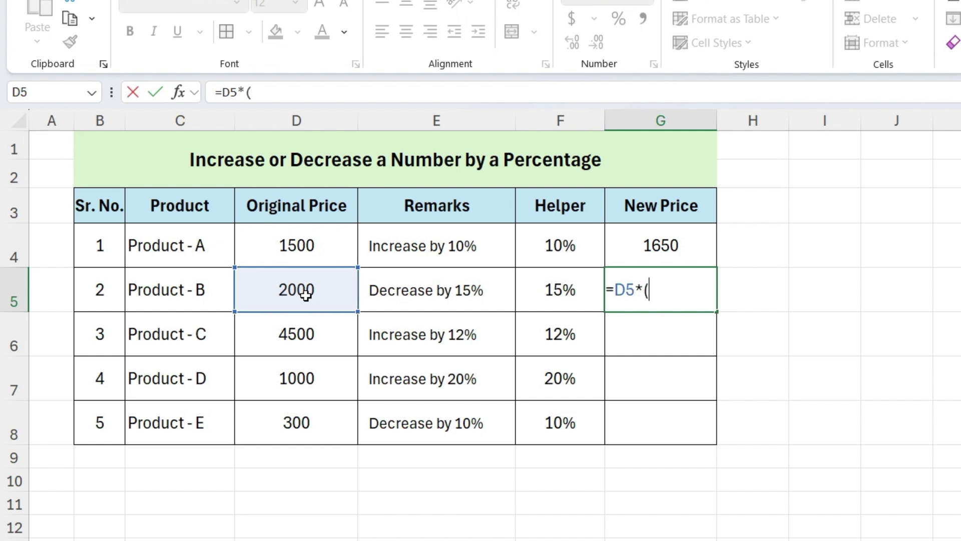
left_click(543, 294)
type(")")
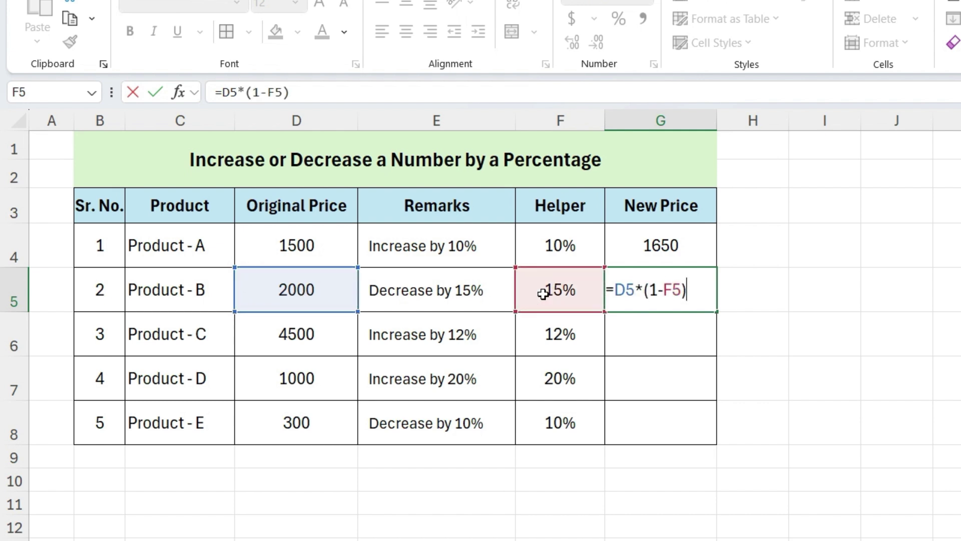
key("Return")
type("=")
left_click(297, 334)
type("*")
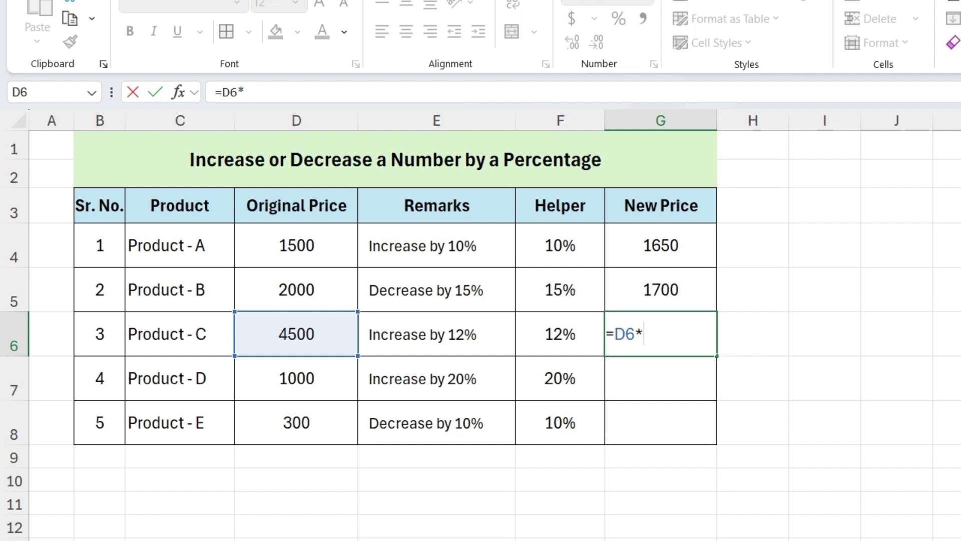
type("(1+")
left_click(560, 334)
key("Return")
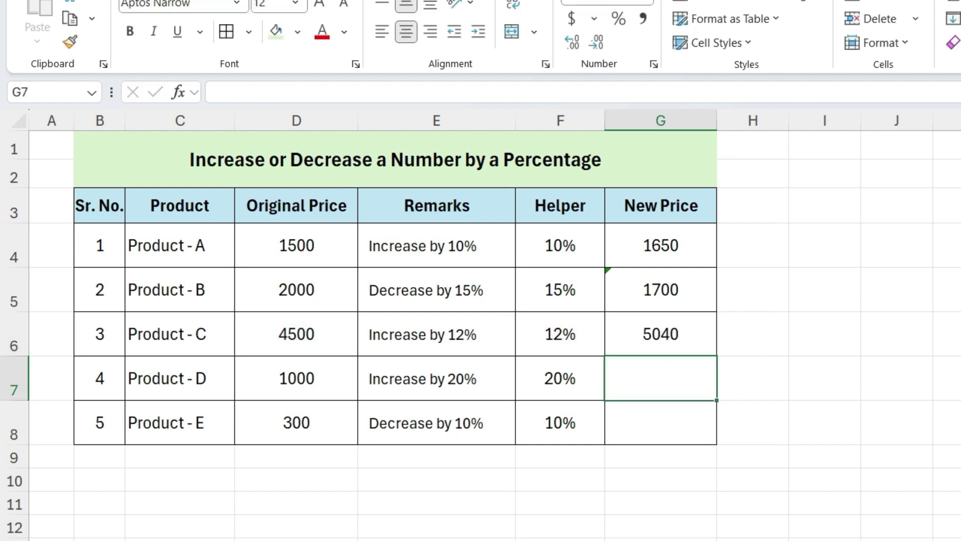
Enter =D7*(1+20%) for Product - D (1200) and =D8*(1-F8) for Product - E (270).
type("=")
key("Left")
key("Left")
key("Left")
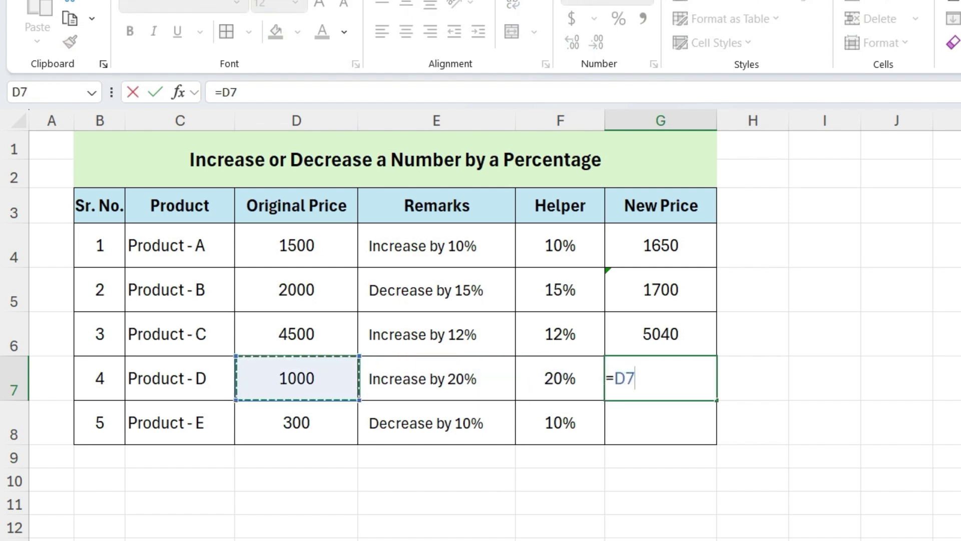
type("*(")
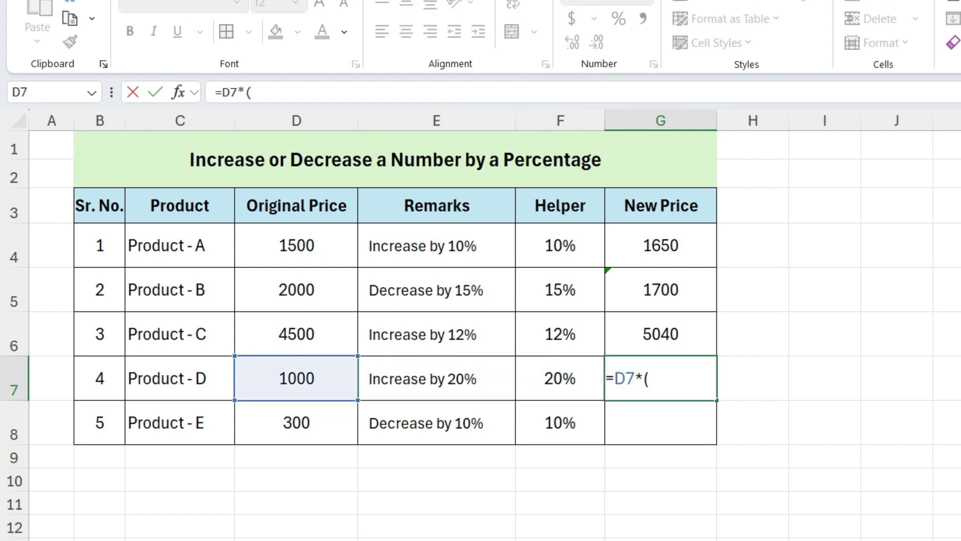
type("1+20")
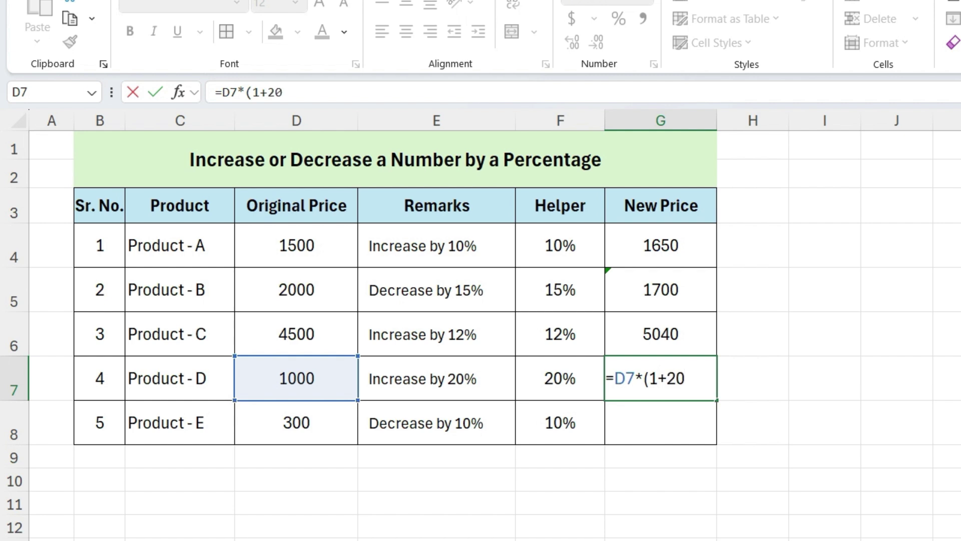
type("%)")
key("Return")
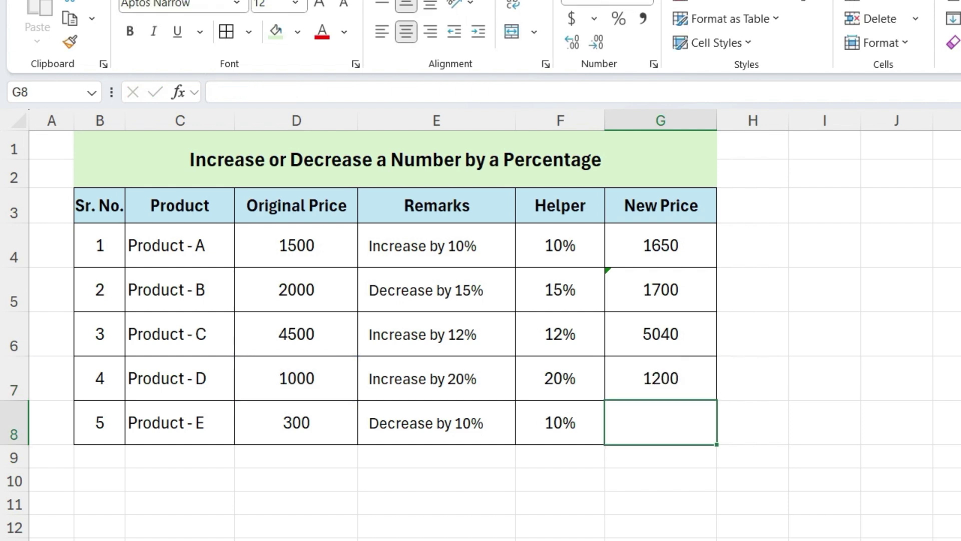
type("=")
left_click(296, 422)
type("*(")
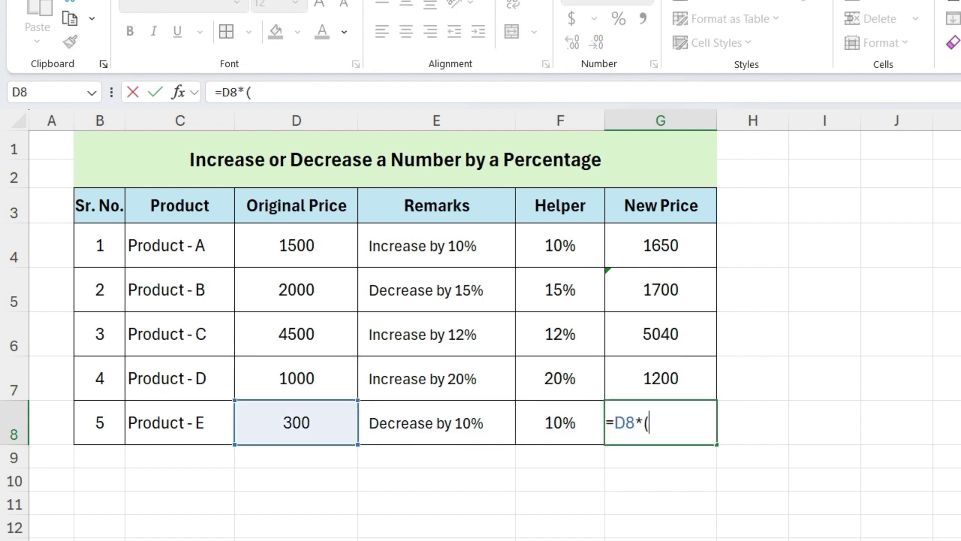
type("1-")
left_click(560, 422)
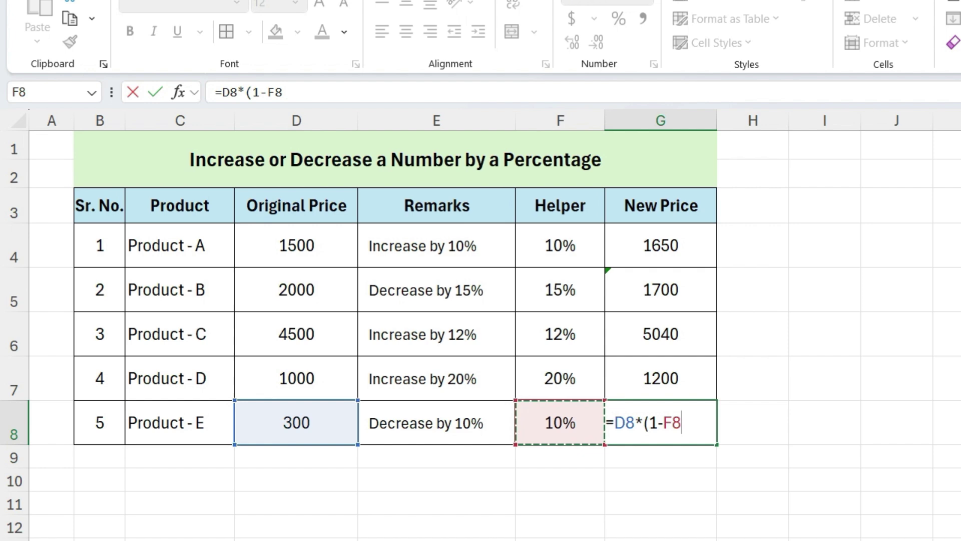
type(")")
key("Return")
left_click(471, 540)
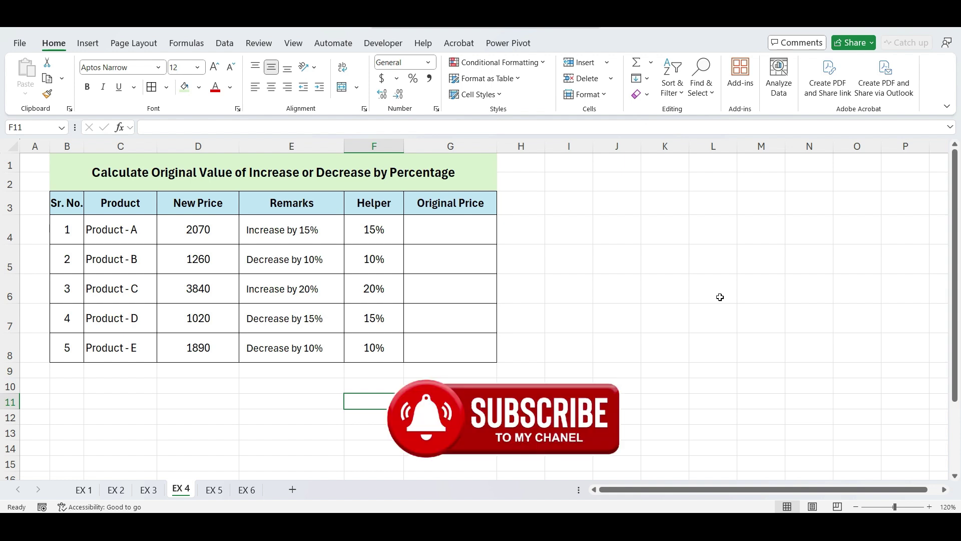
On EX 4, check Product A's 15% helper and the 10% decrease remark, then select G4.
left_click(361, 236)
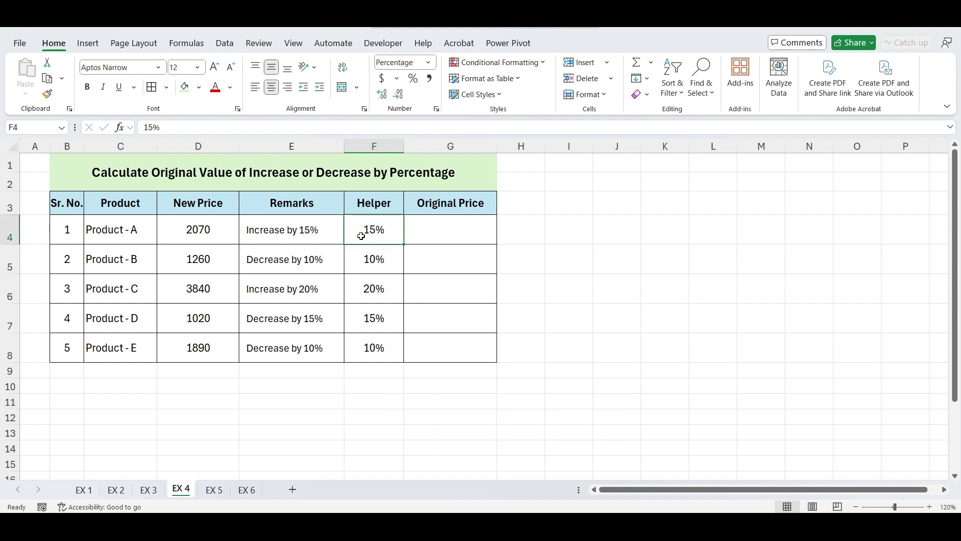
left_click(331, 264)
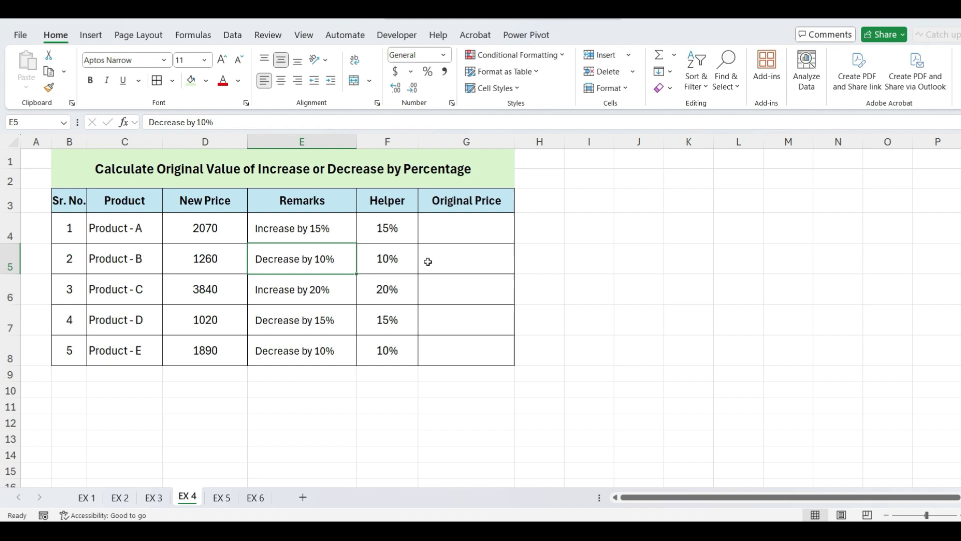
left_click(450, 230)
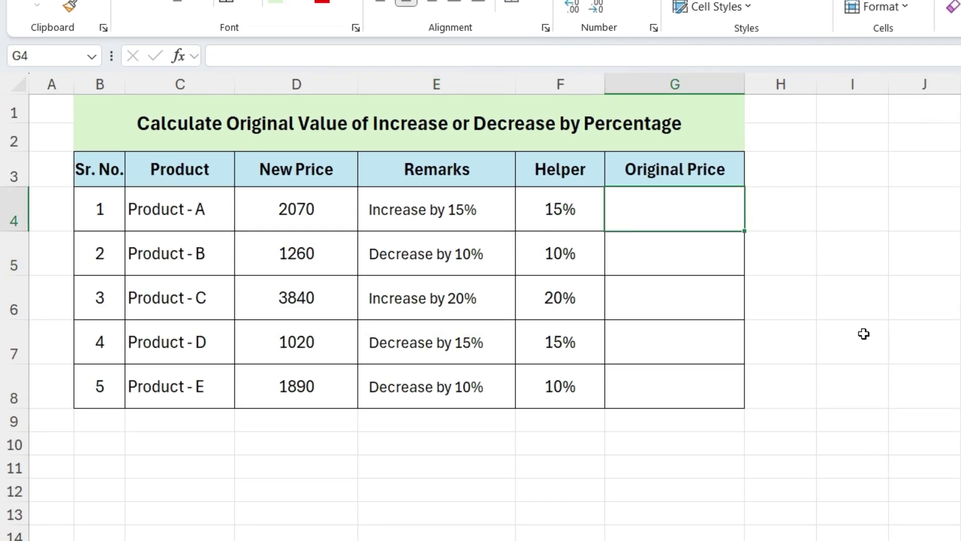
Enter =D4/(1+F4) in G4 to get Product A's original price of 1800.
type("=")
key("Left")
key("Left")
key("Left")
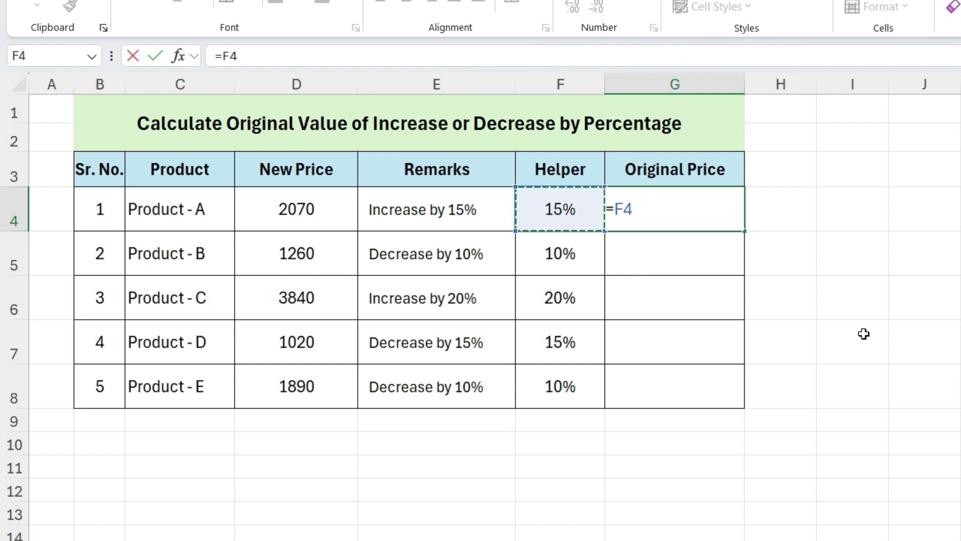
type("/")
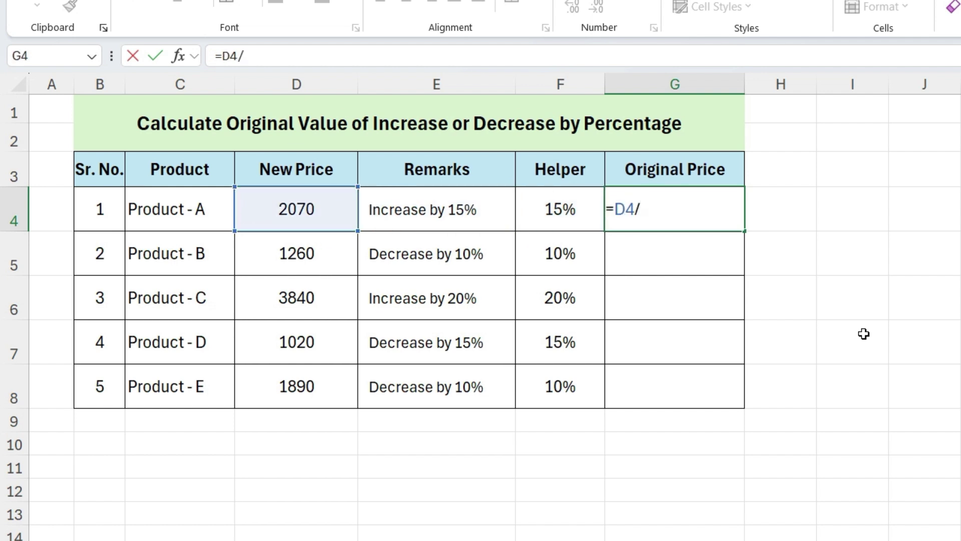
type("(1+")
key("Left")
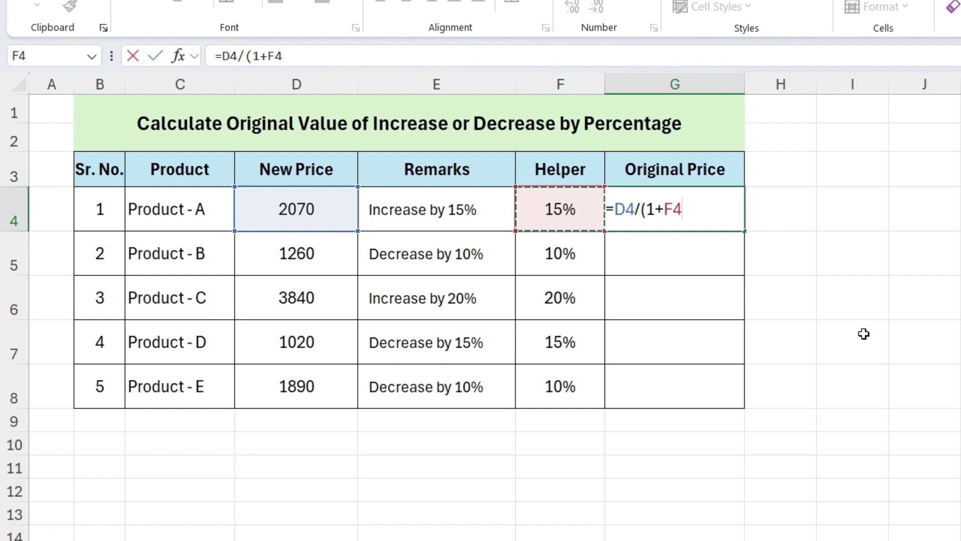
type(")")
key("Return")
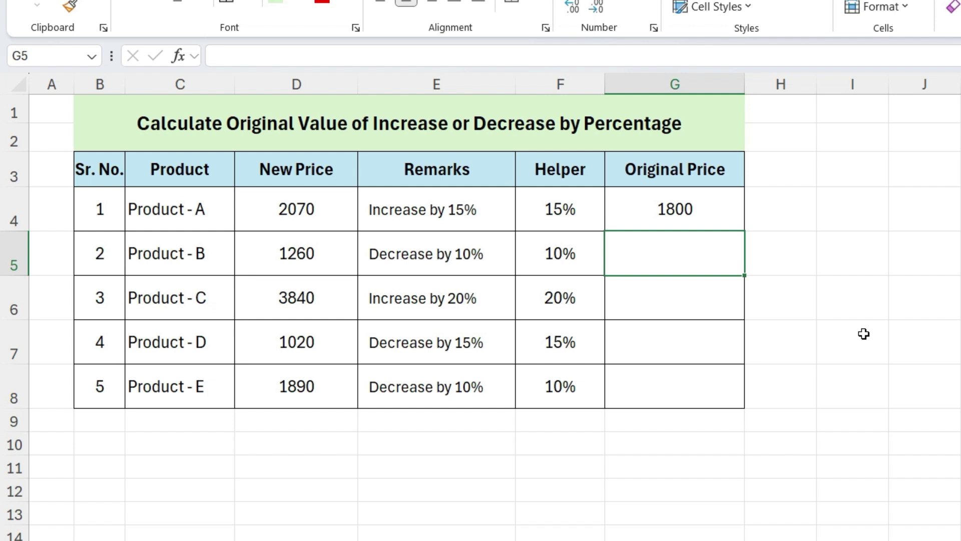
key("Up")
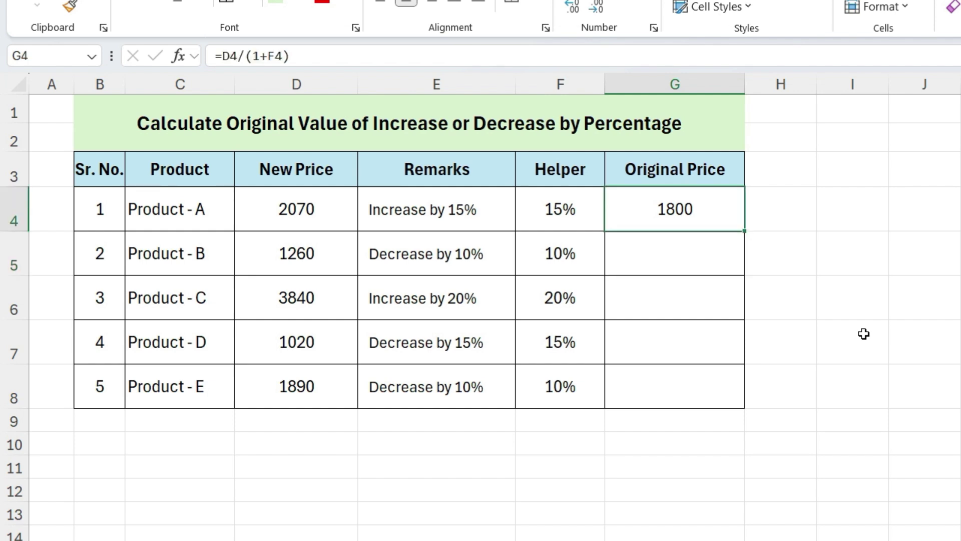
key("Down")
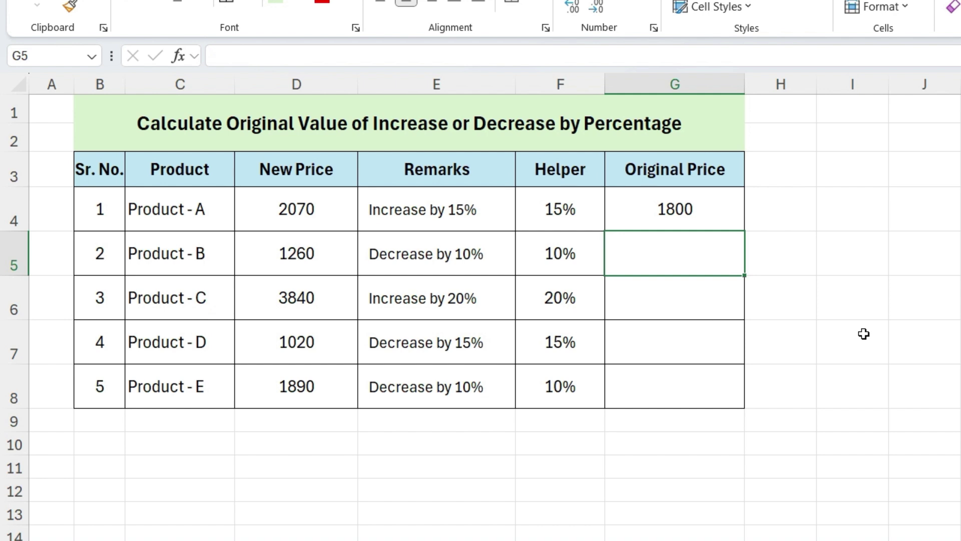
Enter =D5/(1-F5) in G5 for Product B's original price of 1400.
type("=")
key("Left")
key("Left")
key("Left")
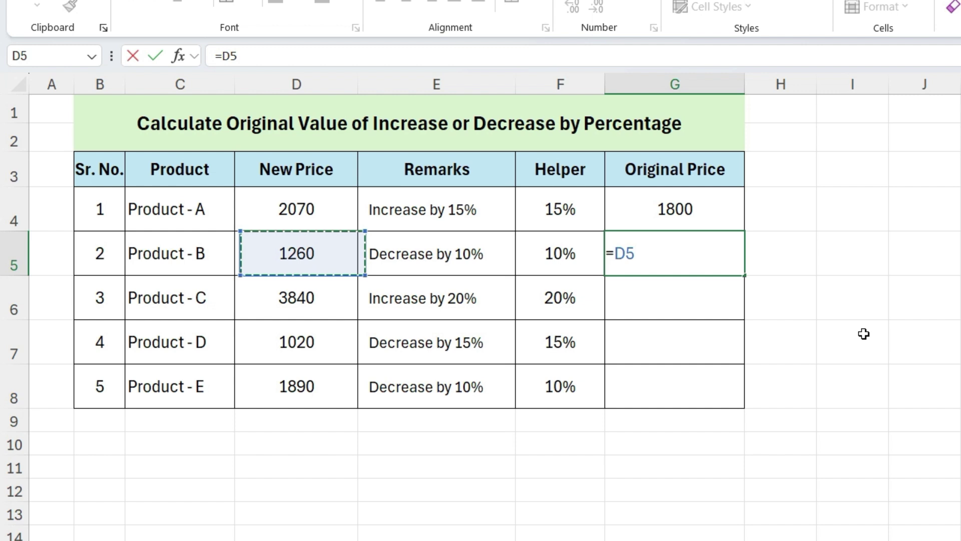
type("/(1-")
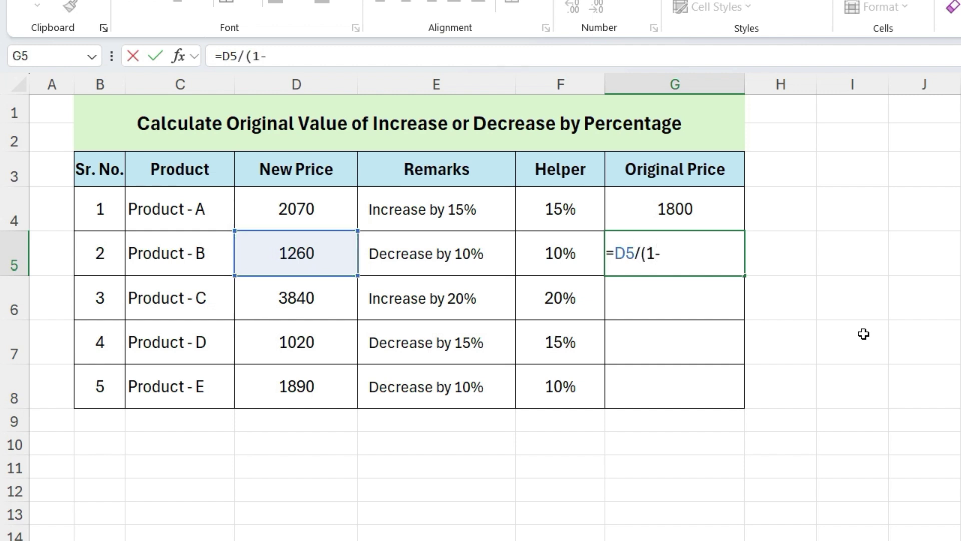
key("Left")
type(")")
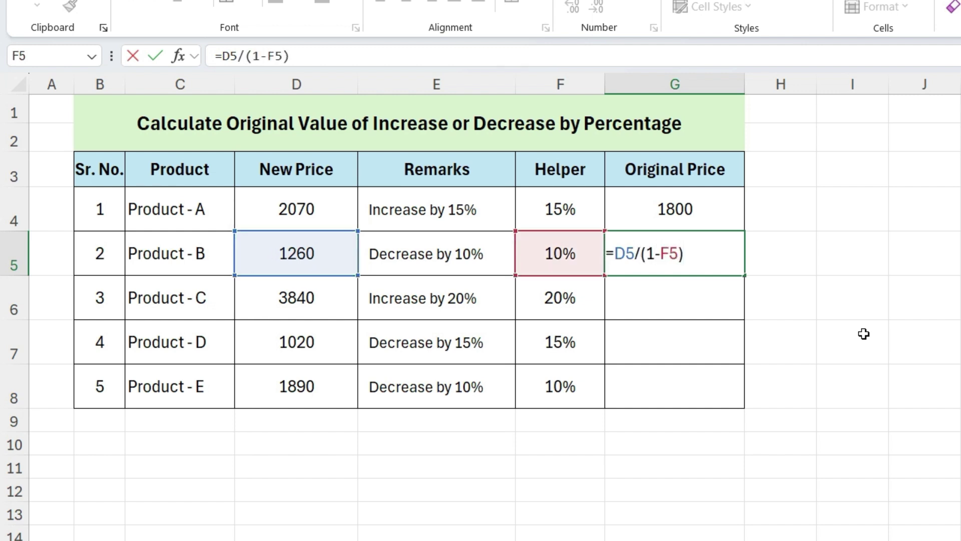
key("Return")
Enter =D6/(1+F6) in G6 for Product C's original price of 3200.
type("=")
key("Left")
key("Left")
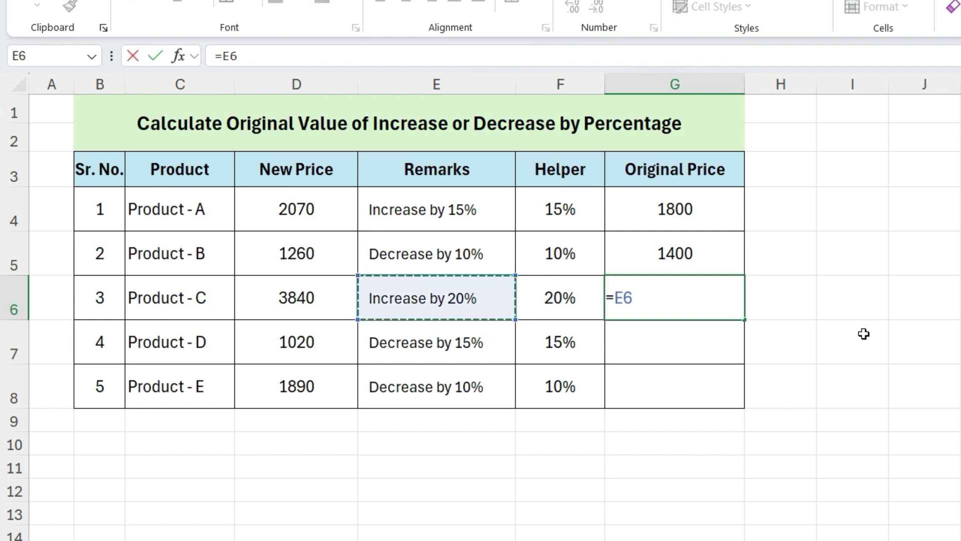
key("Left")
type("/(1")
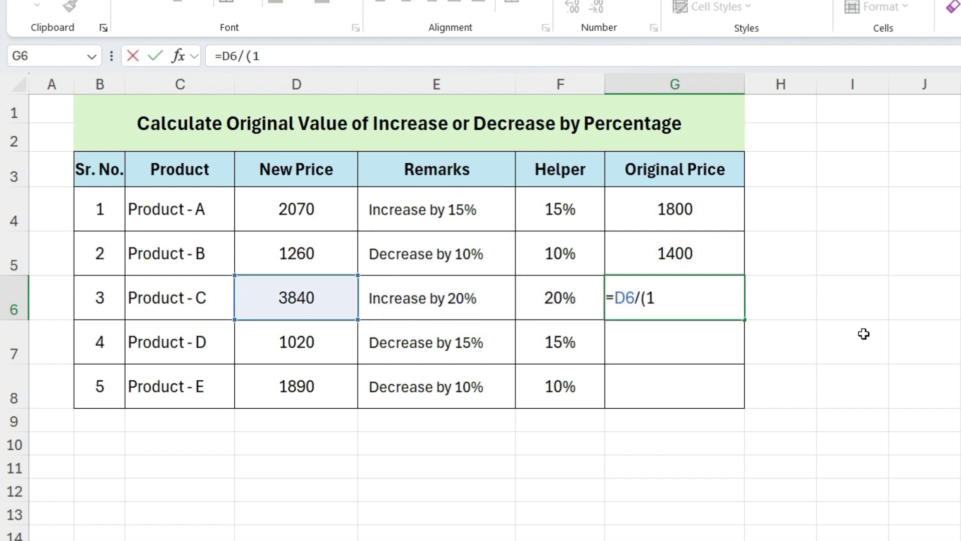
type("+")
key("Left")
type(")")
key("Return")
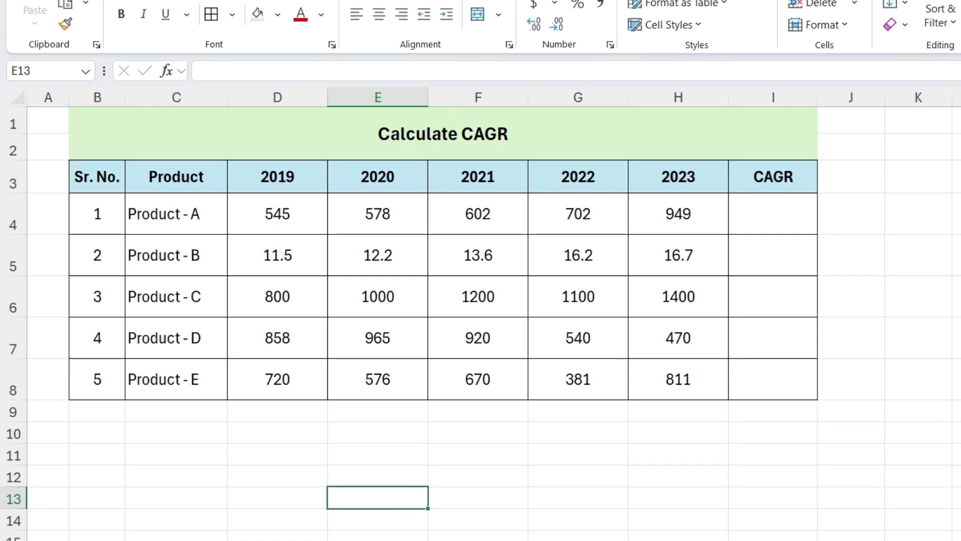
Enter =(H4/D4)^(1/4)-1 in I4 to get Product A's CAGR of 0.1487.
left_click(783, 211)
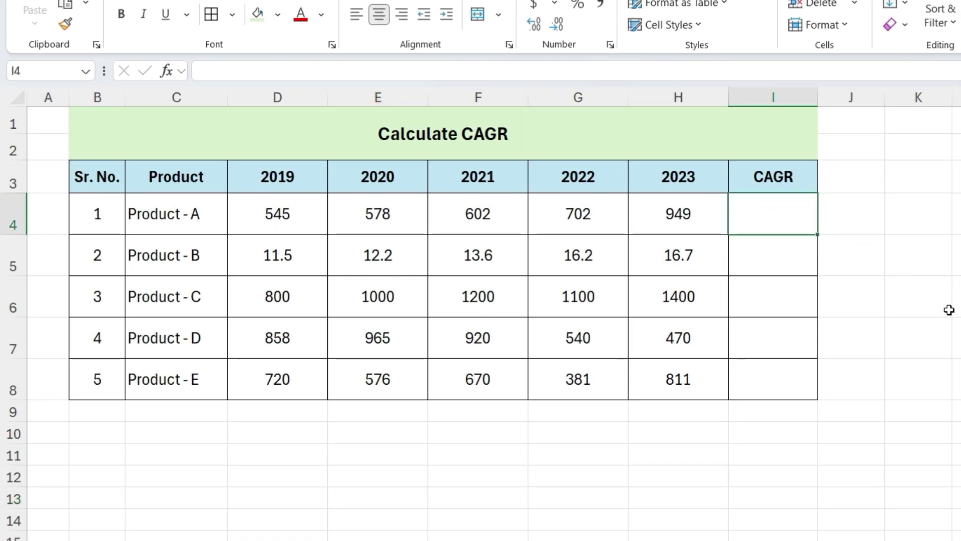
type("=(")
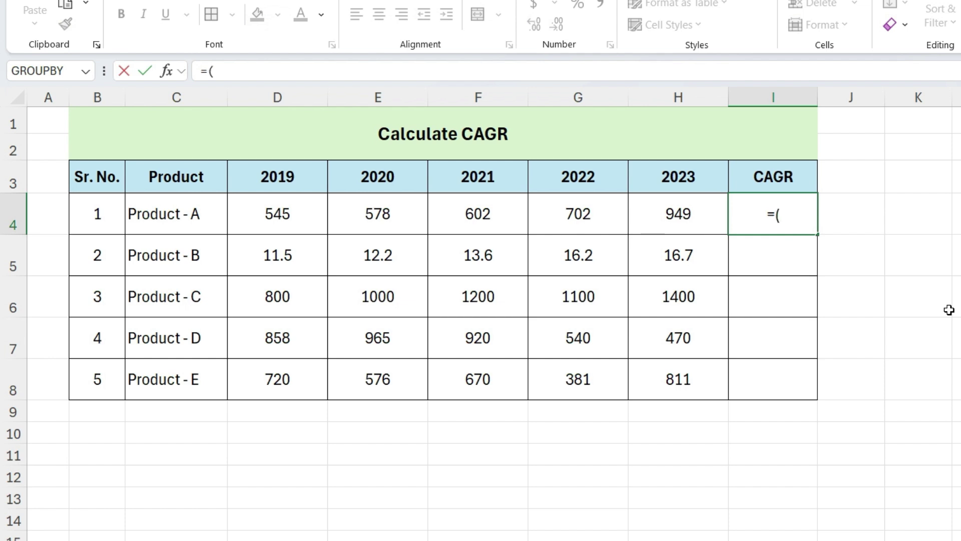
key("Left")
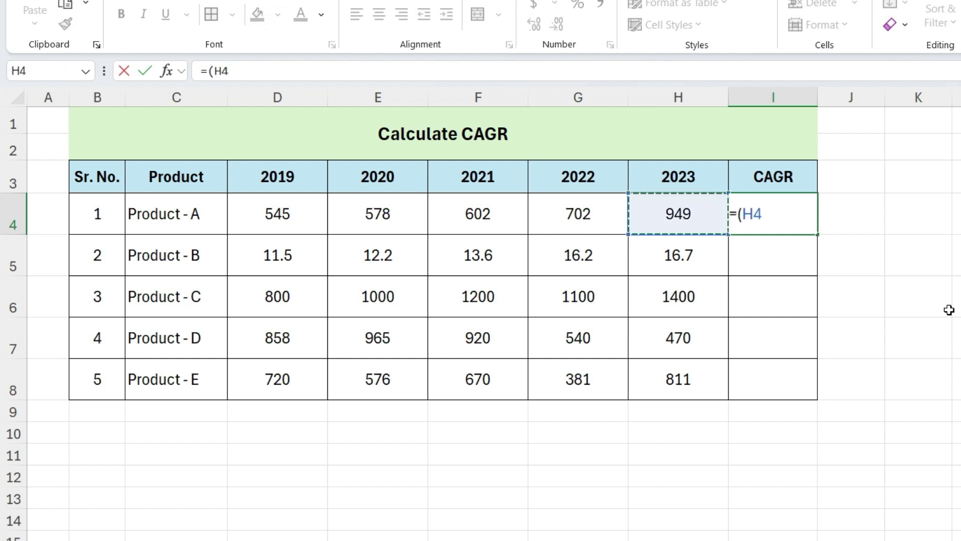
type("/")
key("Left")
key("Left")
key("Left")
key("Left")
key("Left")
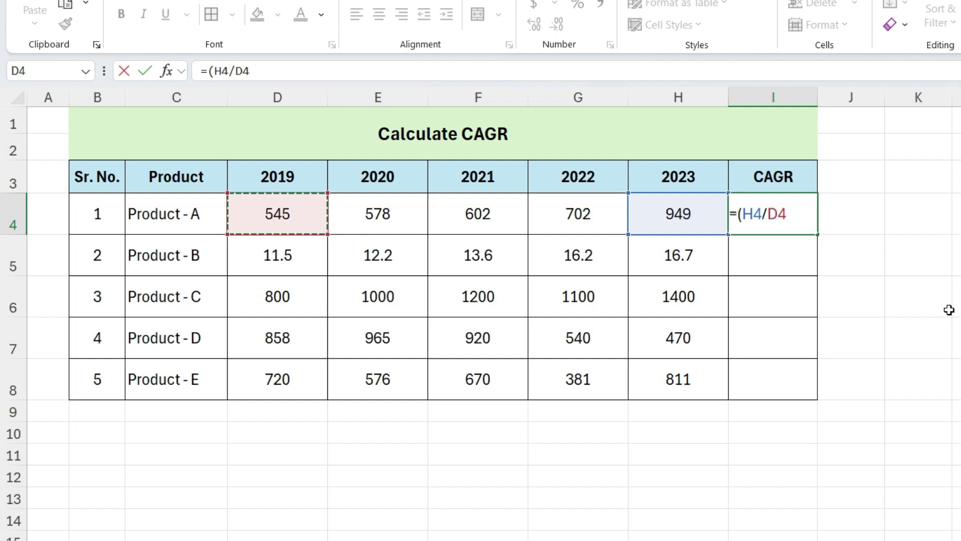
type(")")
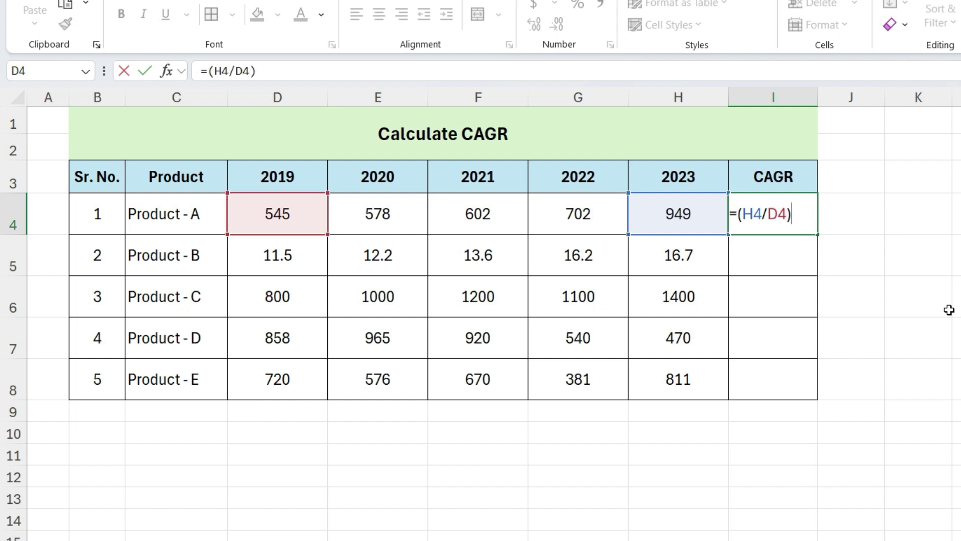
type("^(1/4")
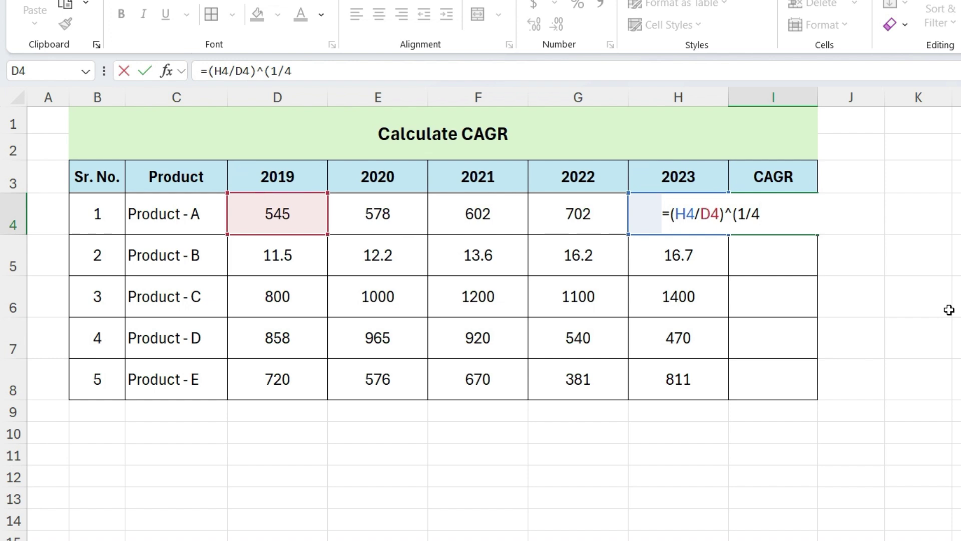
type(")-1")
key("Return")
key("Up")
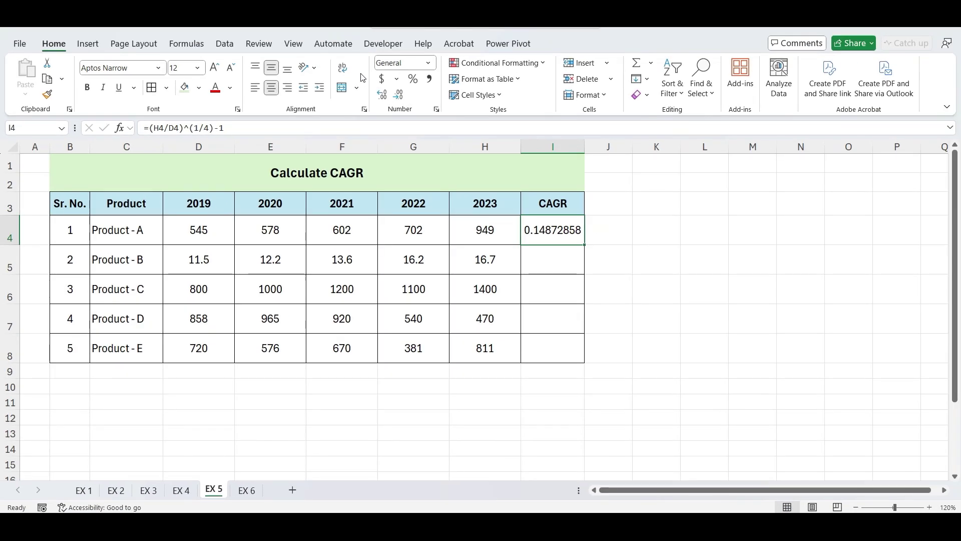
Format I4 as a percentage, fill the CAGR formula down to I8, and show two decimals.
left_click(412, 79)
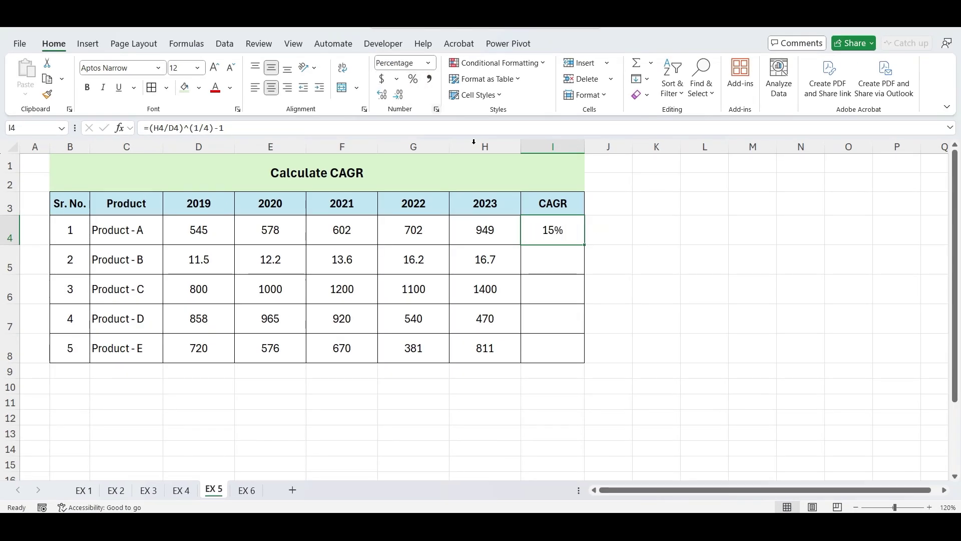
double_click(587, 245)
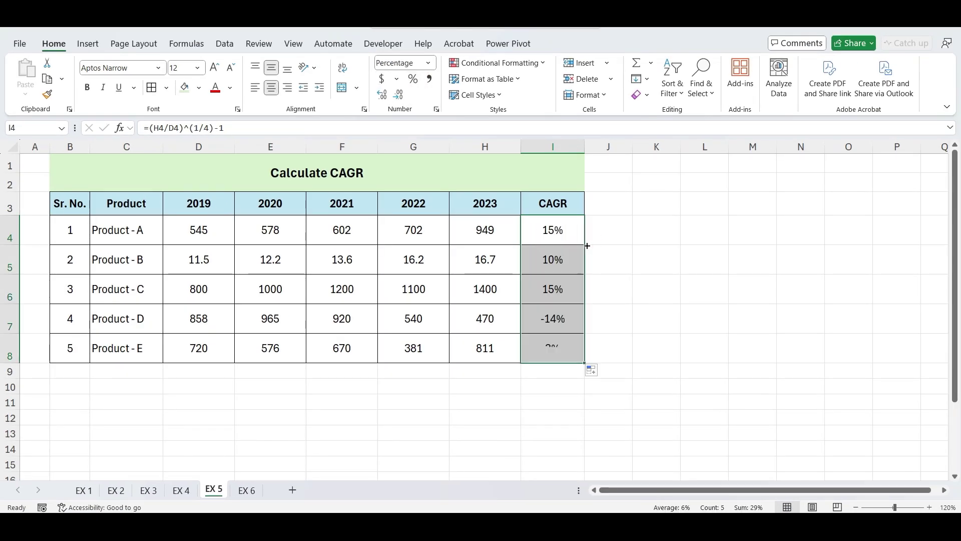
left_click(632, 265)
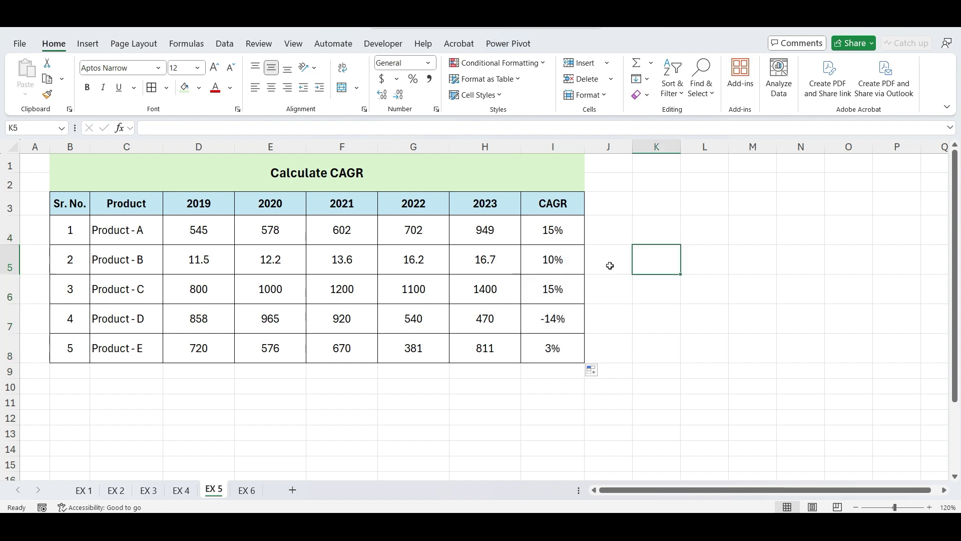
left_click_drag(553, 231, 552, 344)
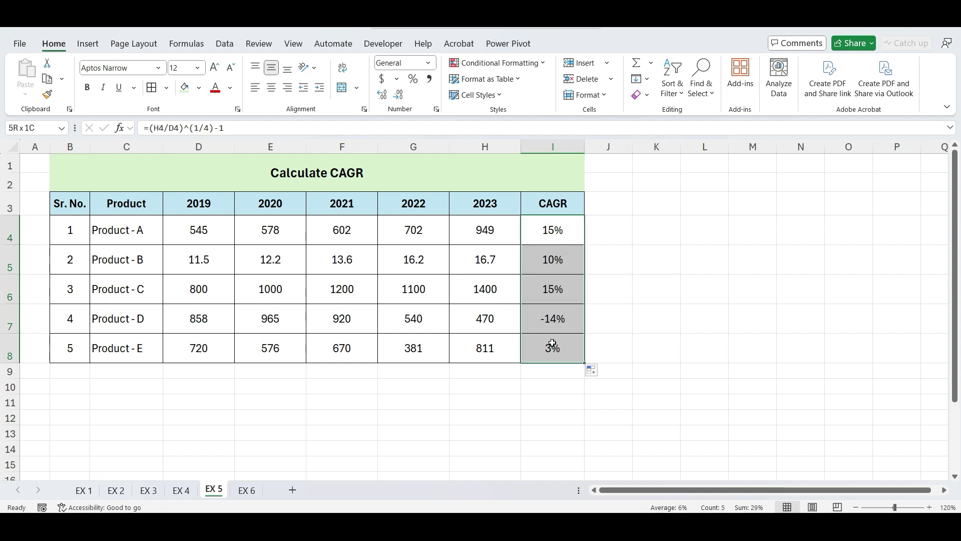
left_click(381, 95)
left_click(381, 94)
left_click(679, 220)
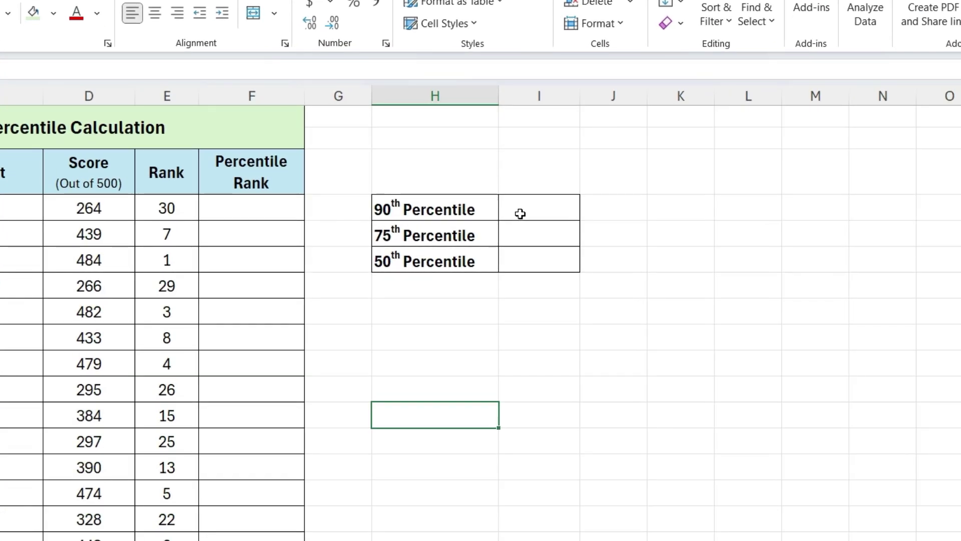
Enter =PERCENTILE.INC($D$4:$D$33,1) in the 90th Percentile cell I4.
left_click(532, 226)
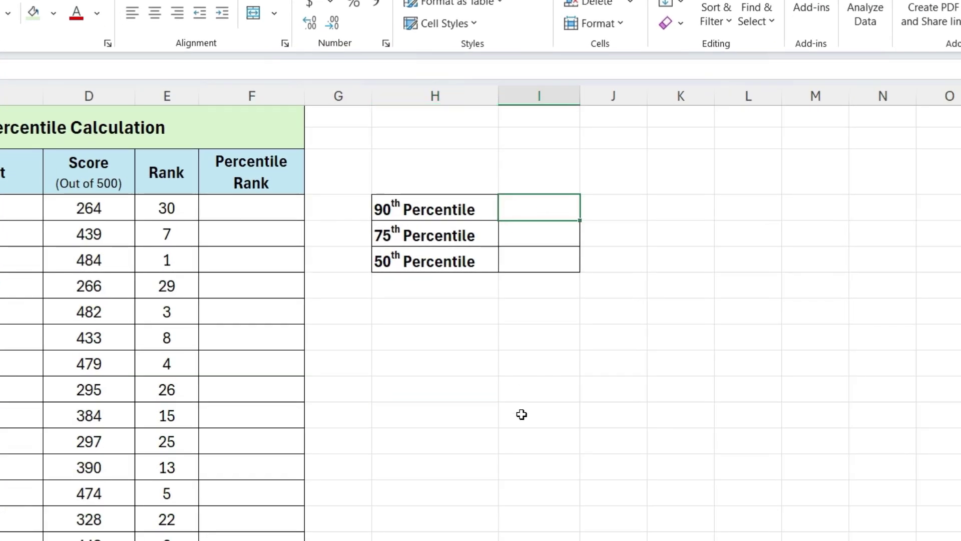
type("=percentile")
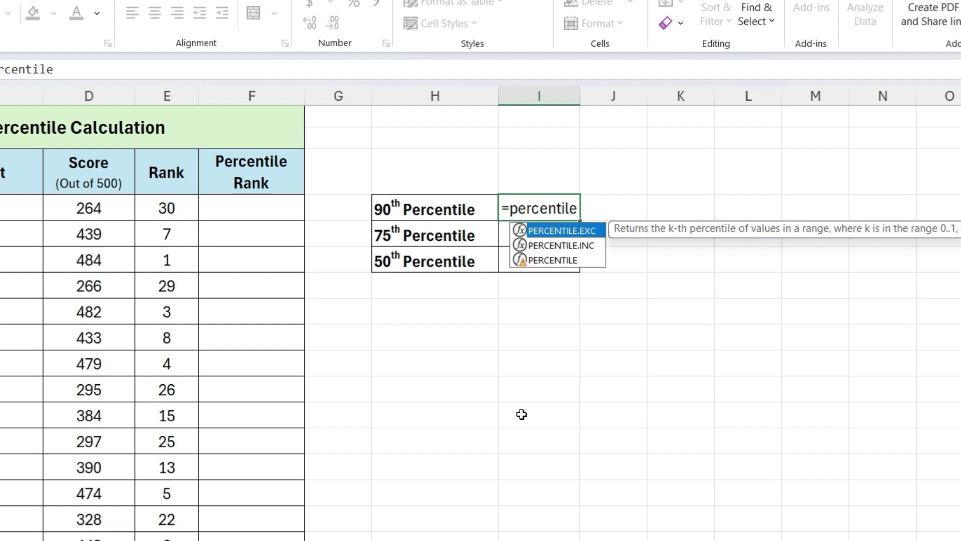
left_click(588, 247)
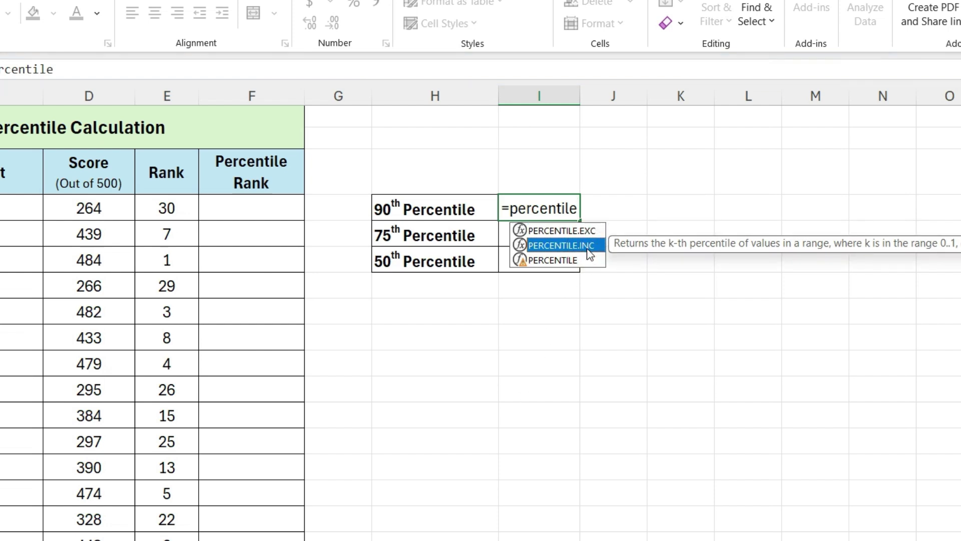
left_click(583, 232)
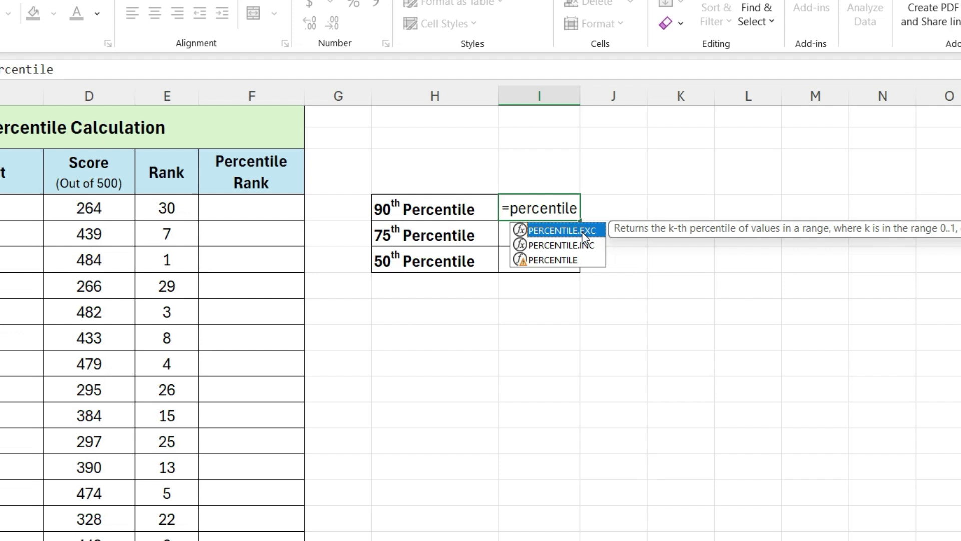
left_click(585, 246)
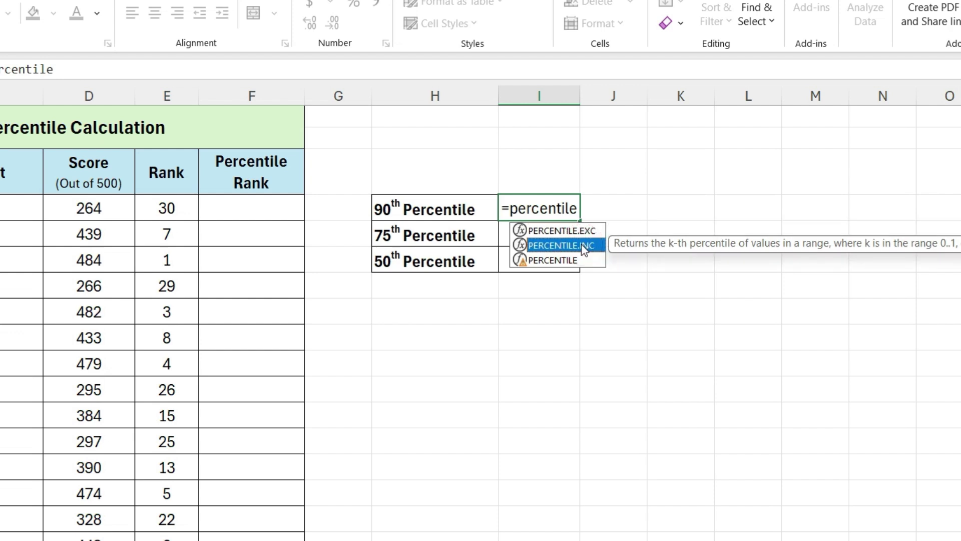
double_click(584, 246)
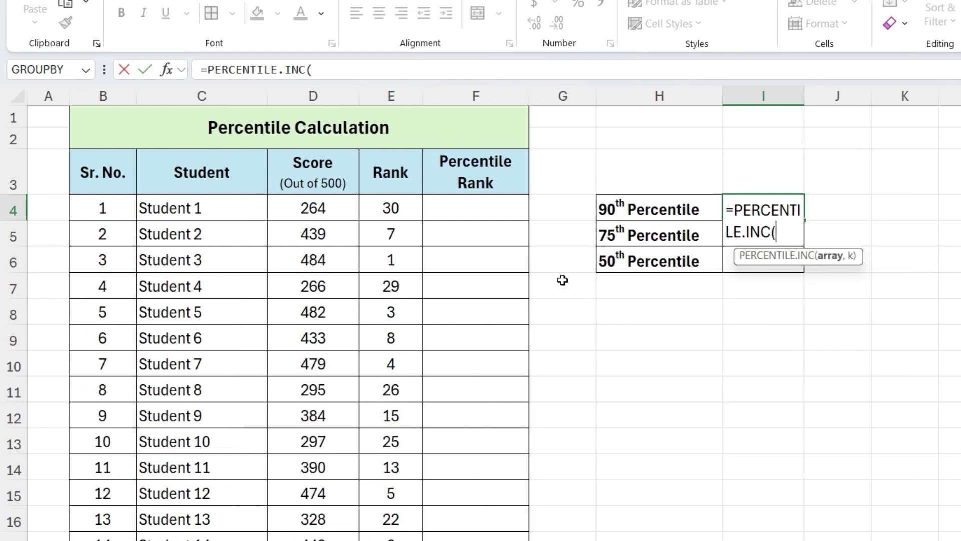
left_click(328, 206)
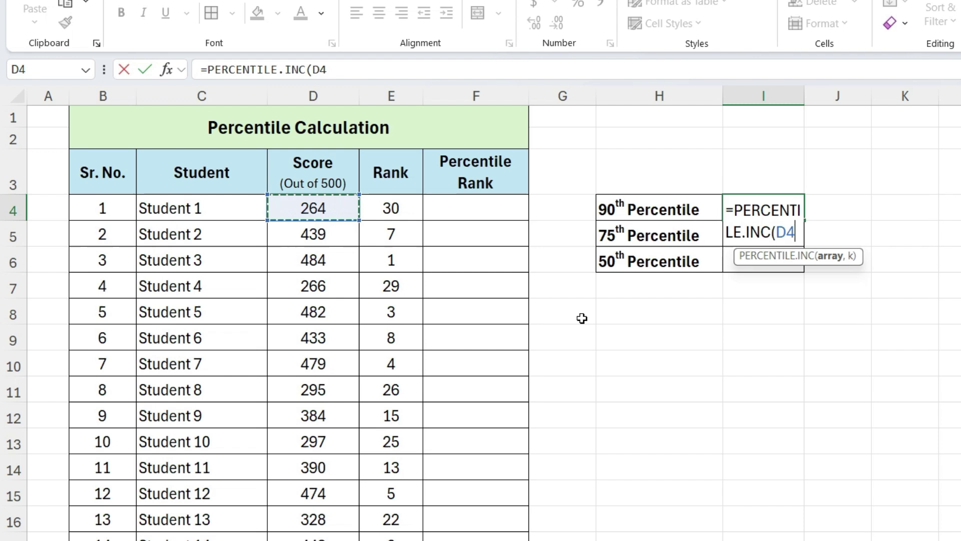
key("ctrl+shift+Down")
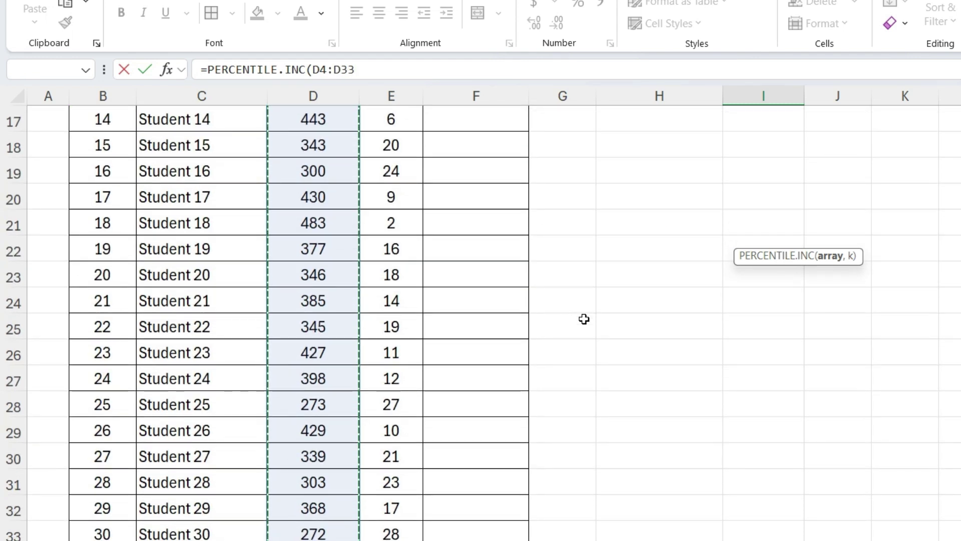
key("F4")
type(",")
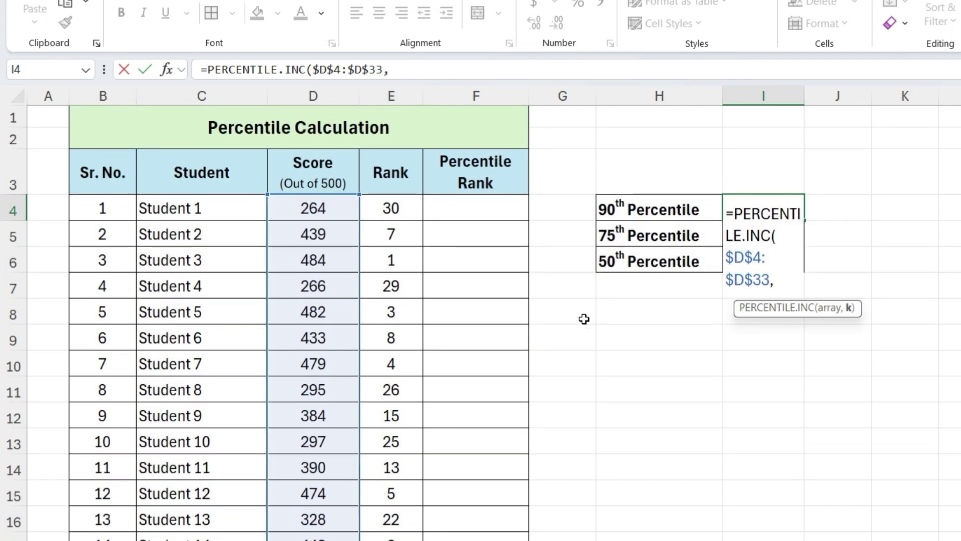
type("1)")
key("Return")
key("Up")
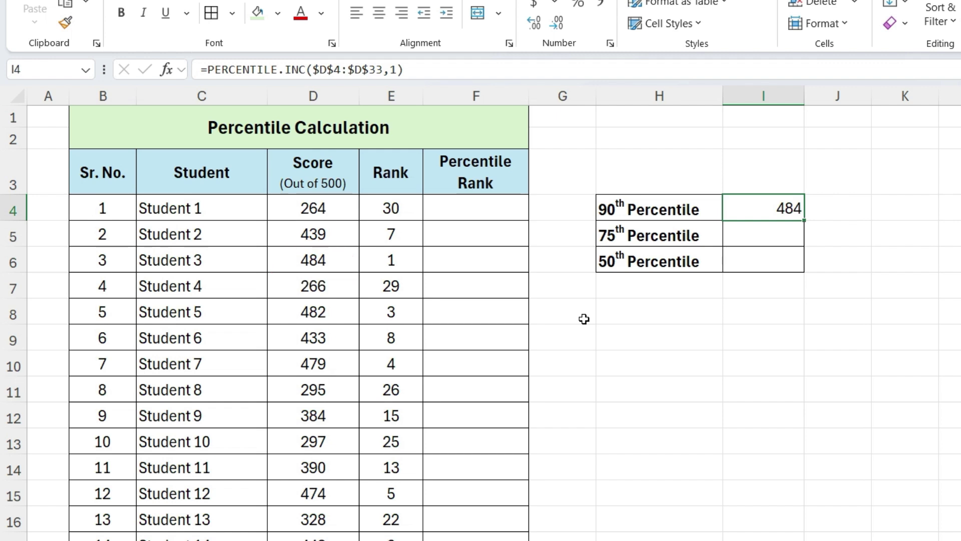
Change the PERCENTILE.INC k argument from 1 to 0.9, giving 479.3.
double_click(781, 210)
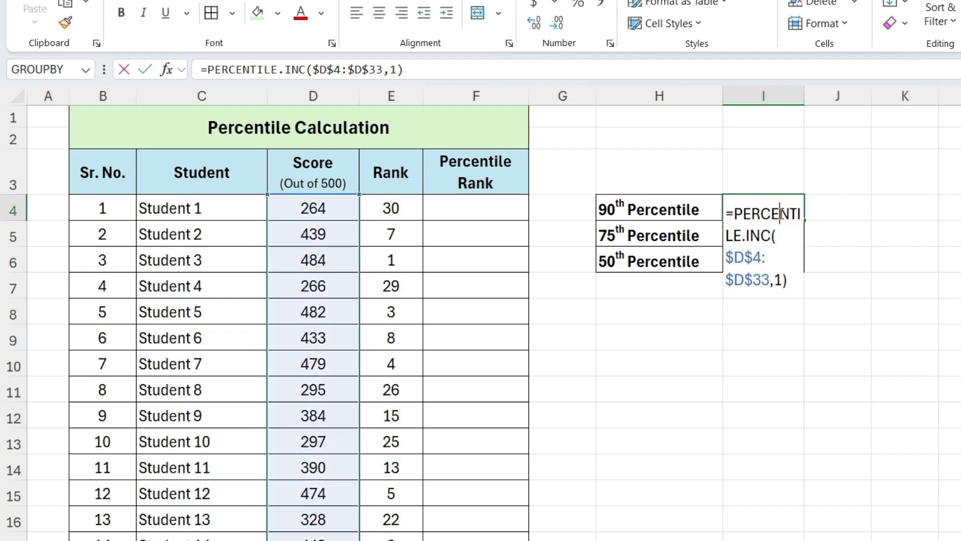
left_click(781, 290)
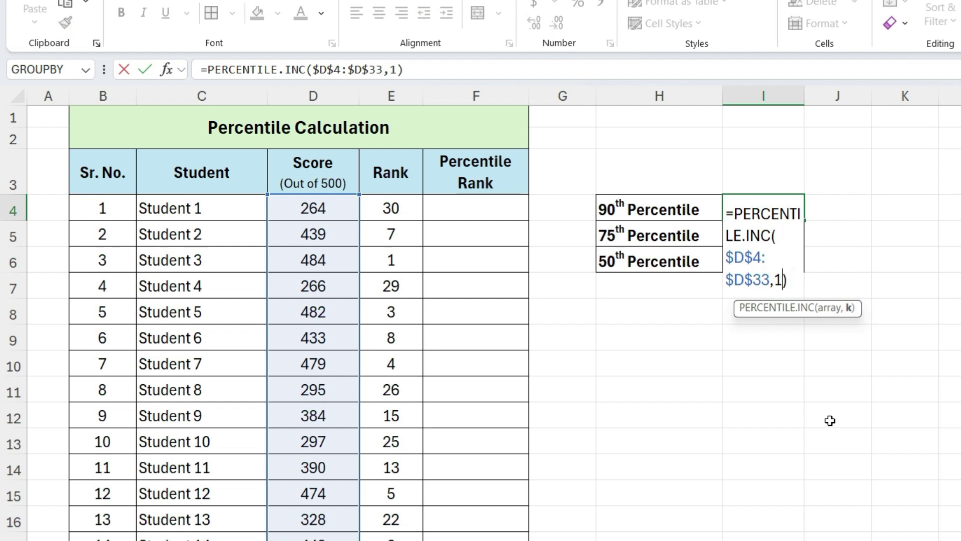
key("BackSpace")
type("0.9")
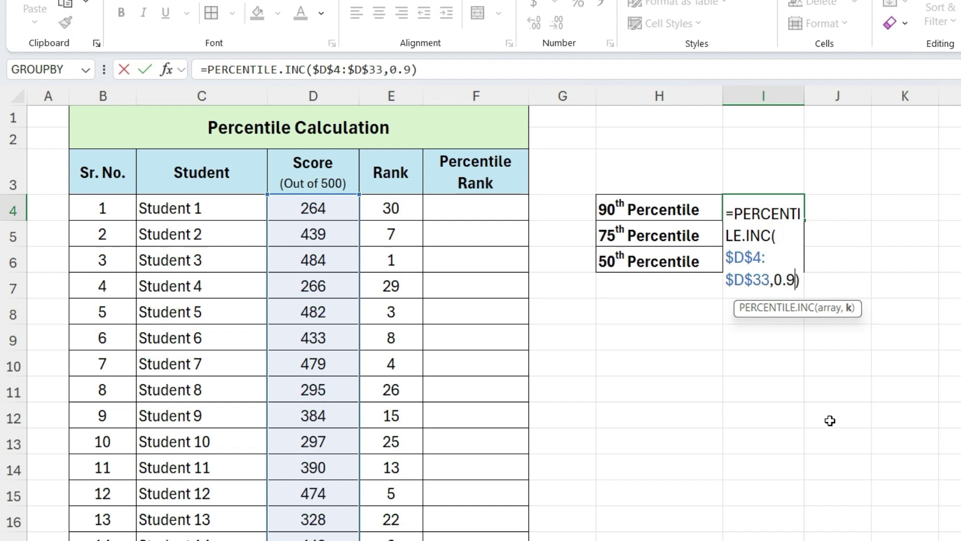
left_click(903, 416)
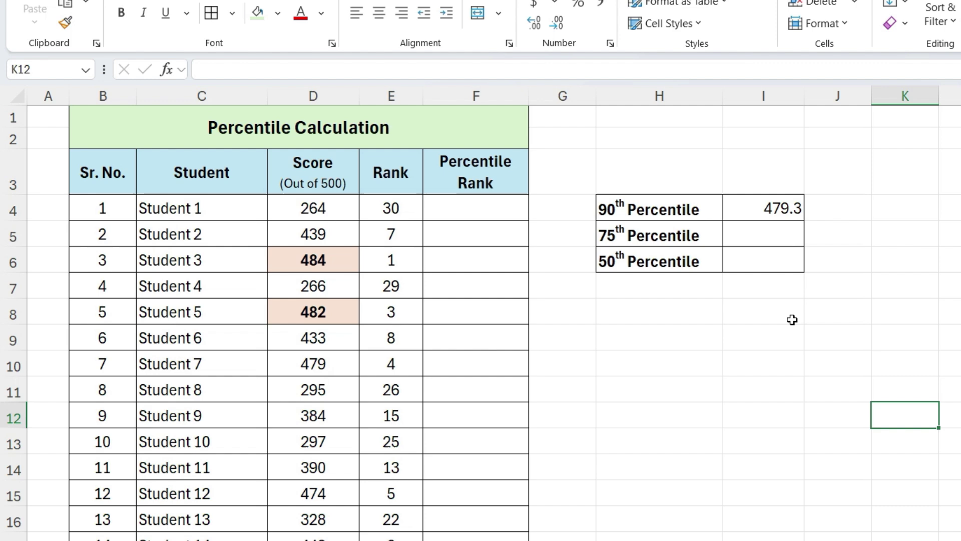
scroll(792, 319, "down", 3)
scroll(792, 319, "up", 3)
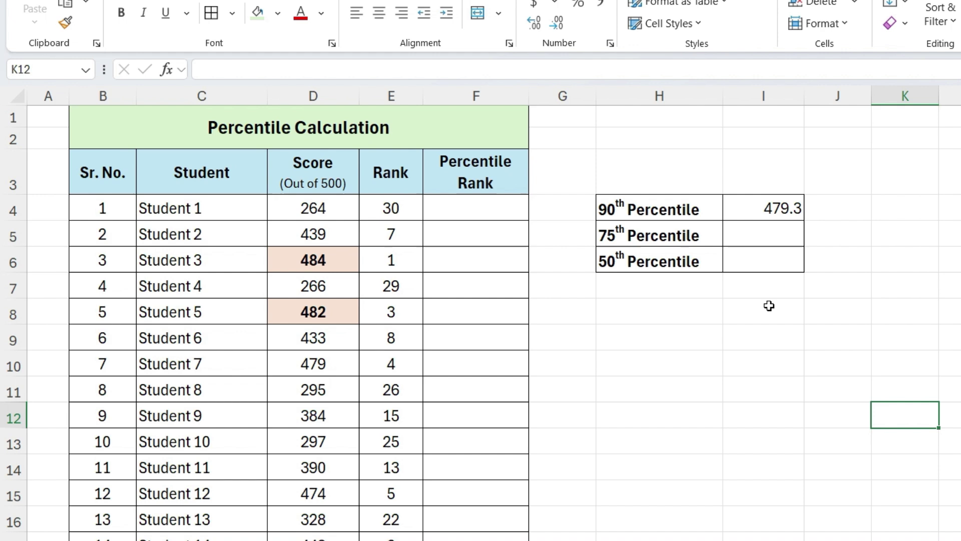
Copy the percentile formula into I5 and change k to 0.75, giving 432.25.
left_click(764, 234)
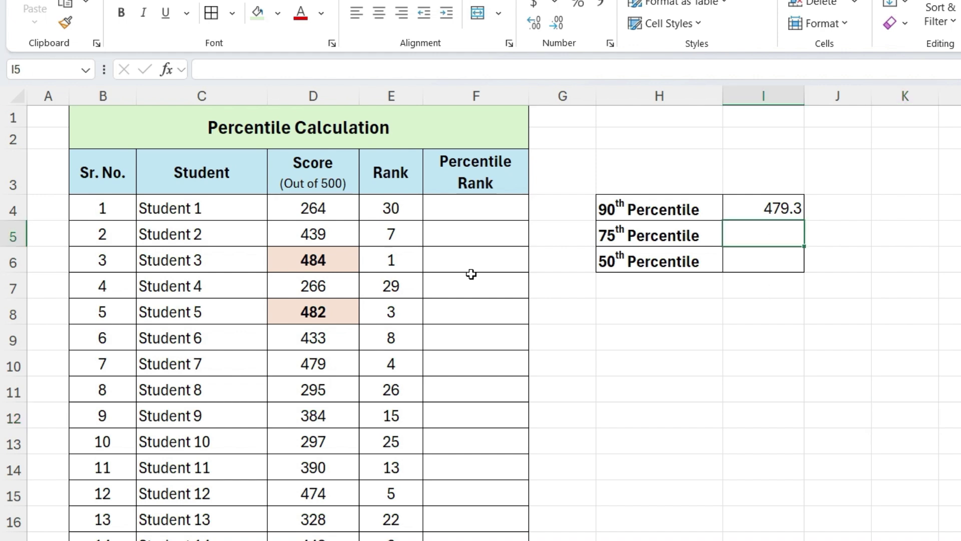
key("ctrl+d")
left_click(775, 237)
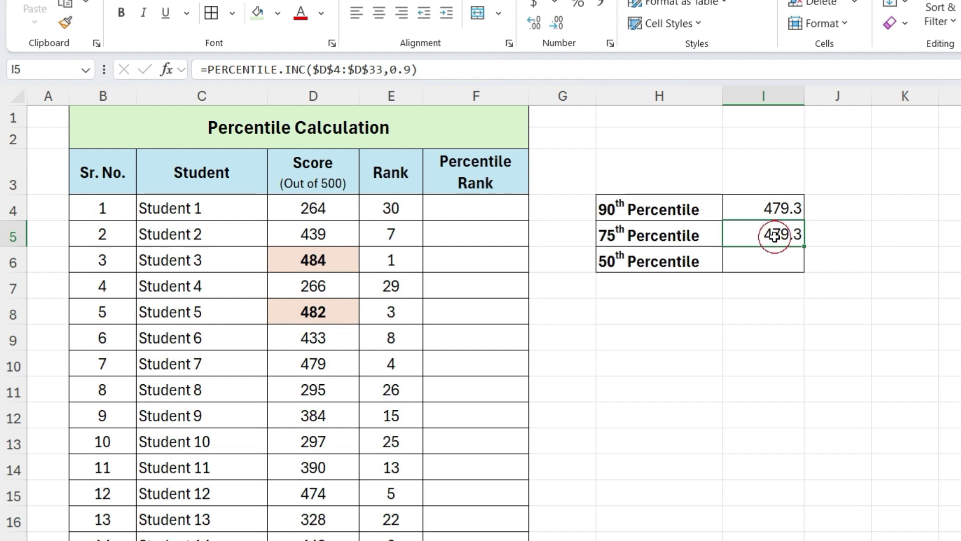
double_click(775, 236)
left_click(791, 306)
key("BackSpace")
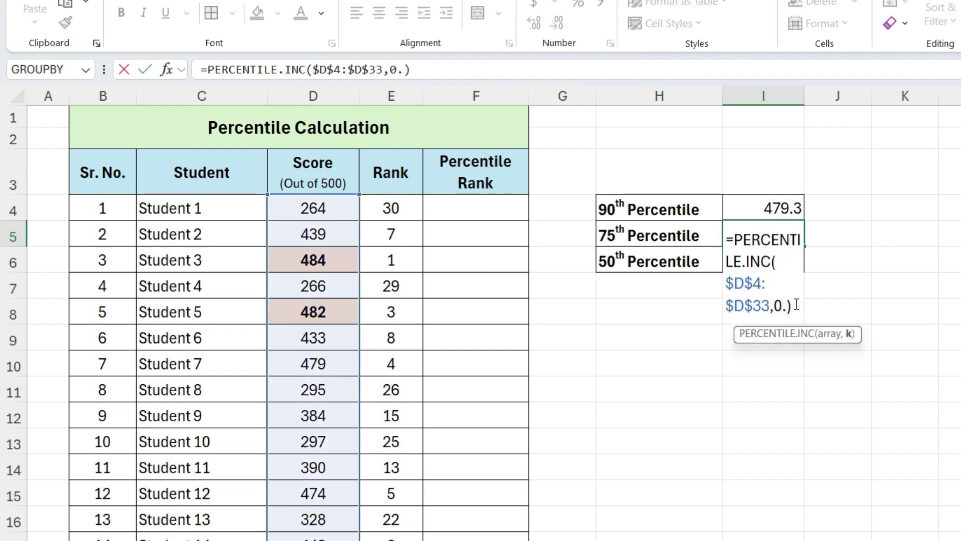
type("75")
key("Return")
left_click(790, 380)
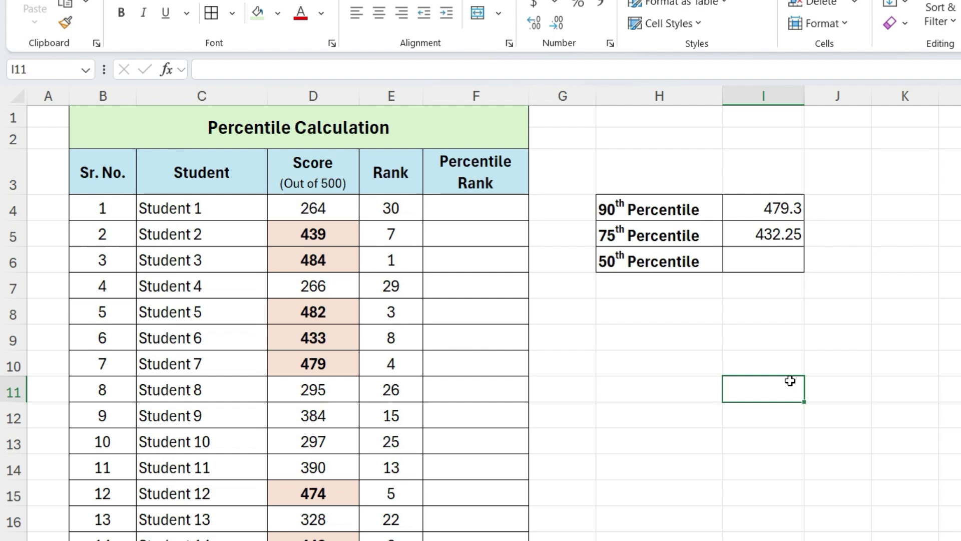
scroll(793, 319, "down", 1)
Copy the formula into I6 and change k to 0.5, giving 380.5.
left_click(772, 248)
key("ctrl+d")
double_click(772, 249)
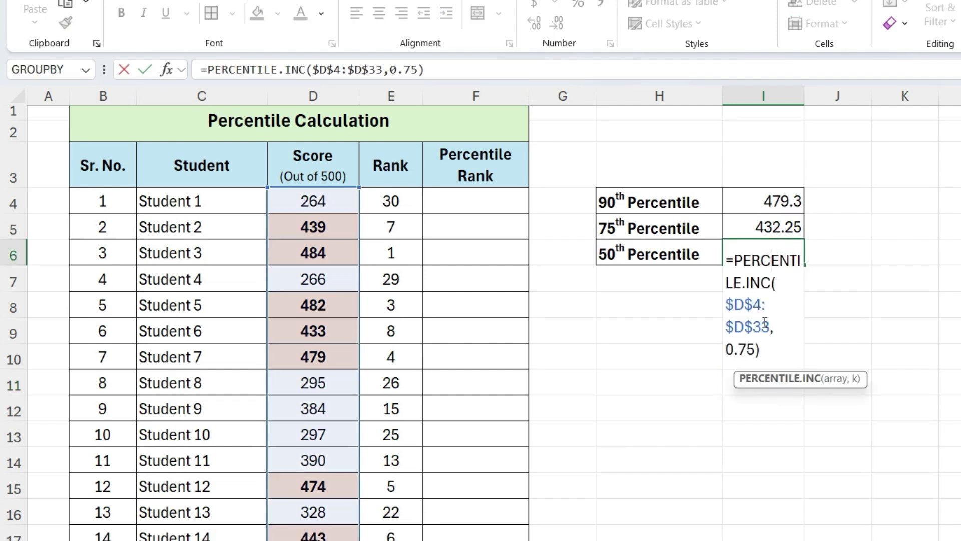
double_click(746, 349)
type("5")
key("Return")
left_click(801, 382)
scroll(801, 383, "up", 1)
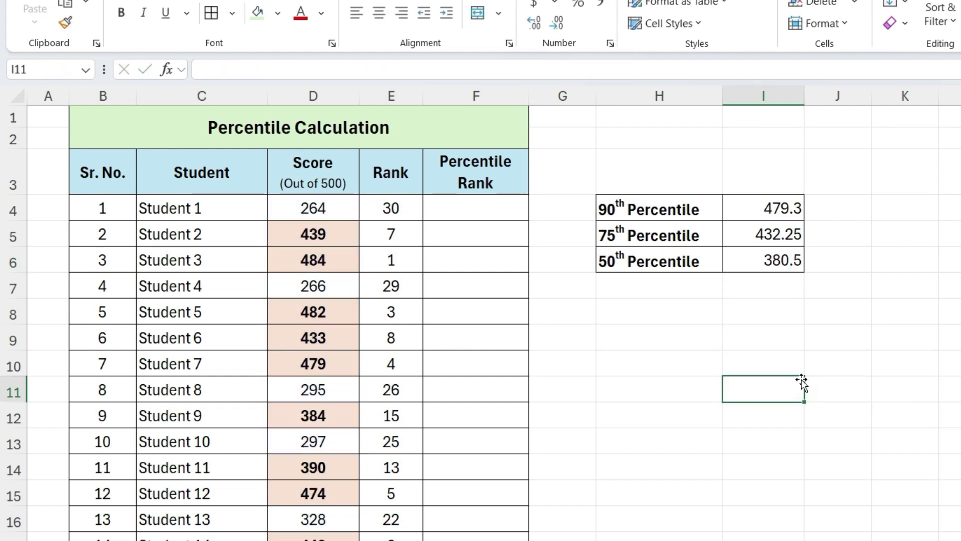
scroll(802, 383, "down", 7)
scroll(801, 383, "up", 7)
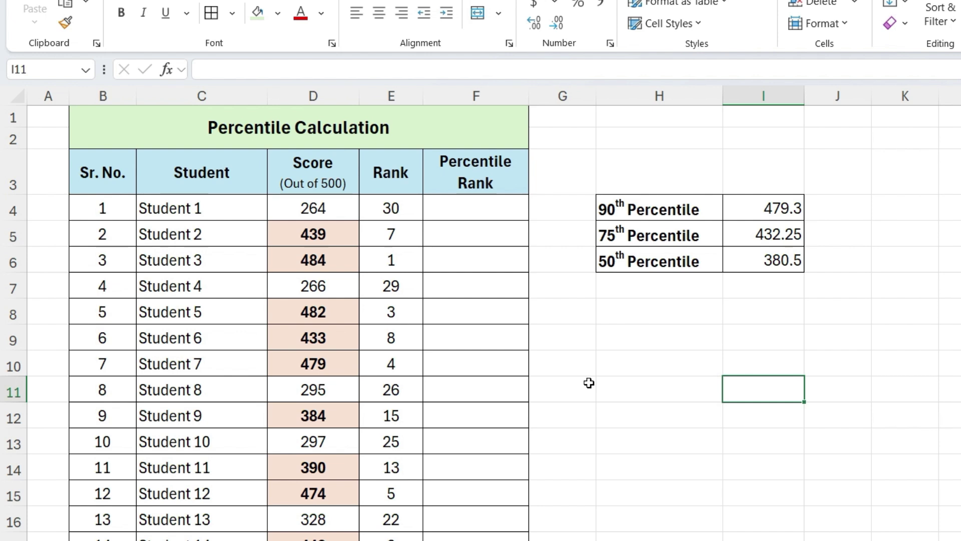
Enter =PERCENTRANK.INC($D$4:$D$33,D4) in F4 for Student 1's percentile rank.
left_click(479, 217)
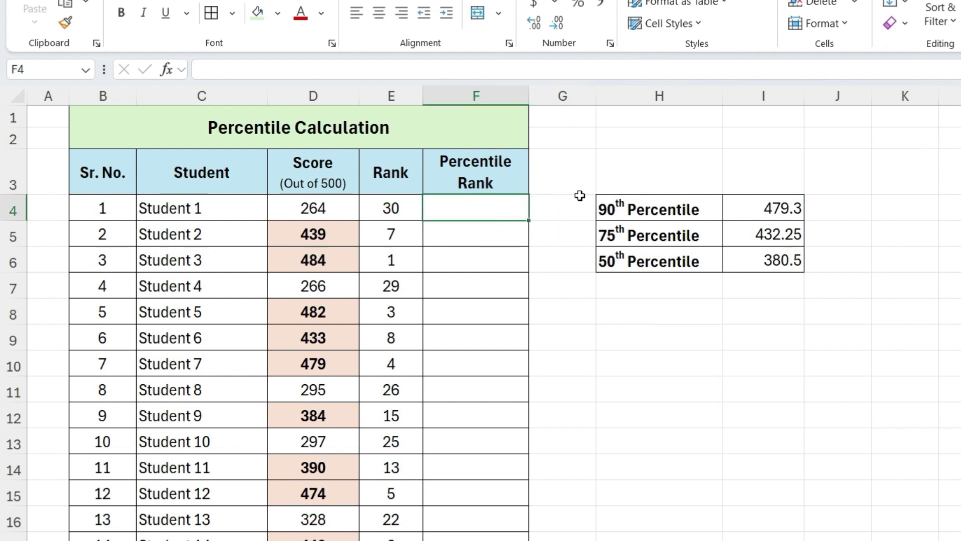
type("=perc")
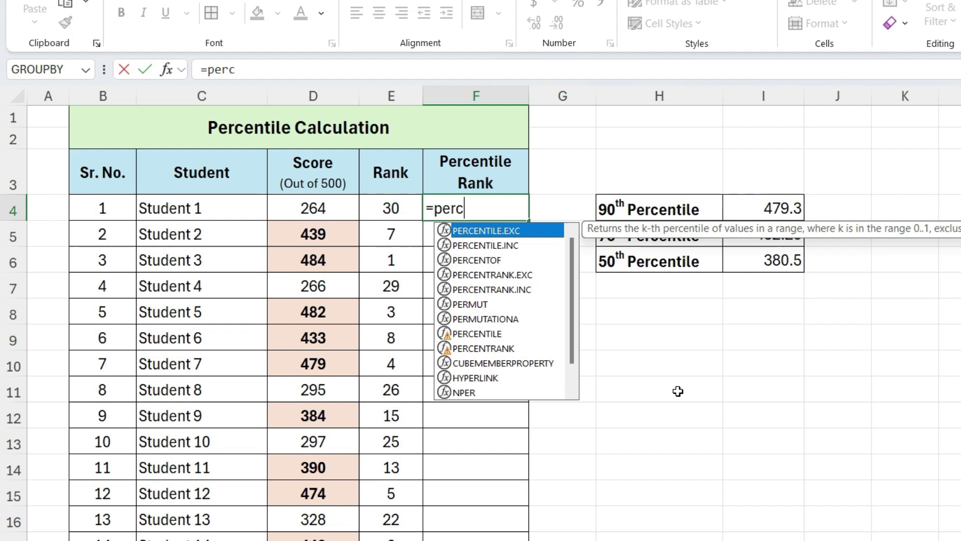
type("entrank")
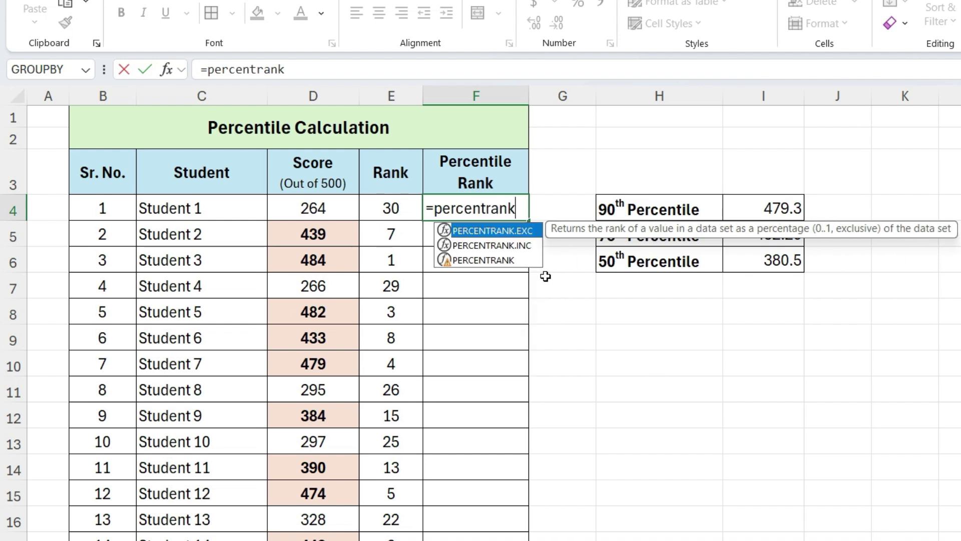
double_click(526, 247)
left_click(328, 214)
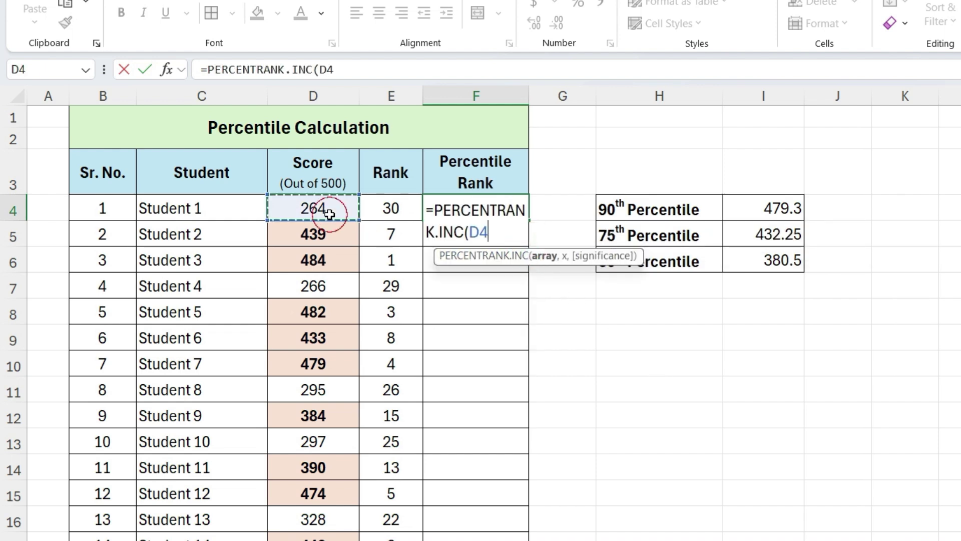
key("ctrl+shift+Down")
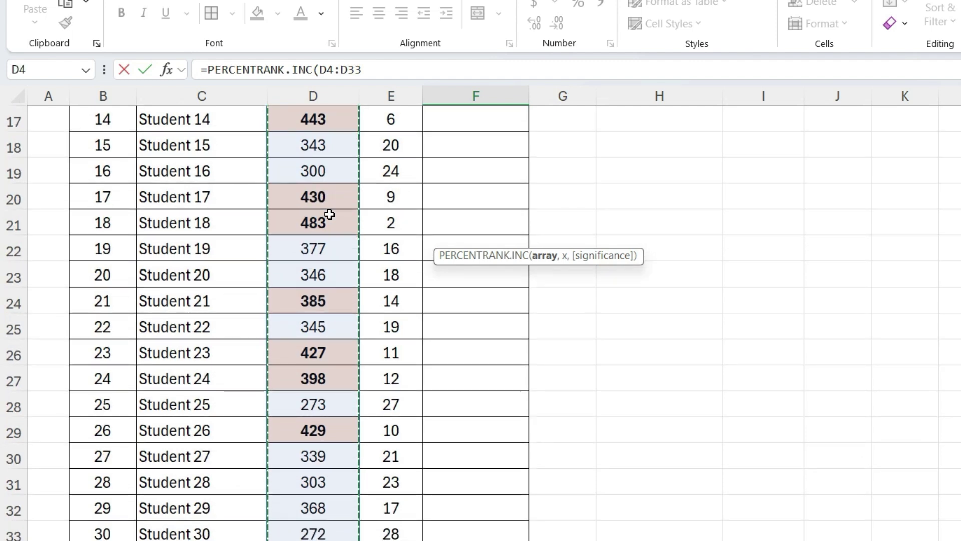
key("F4")
type(",")
left_click(329, 214)
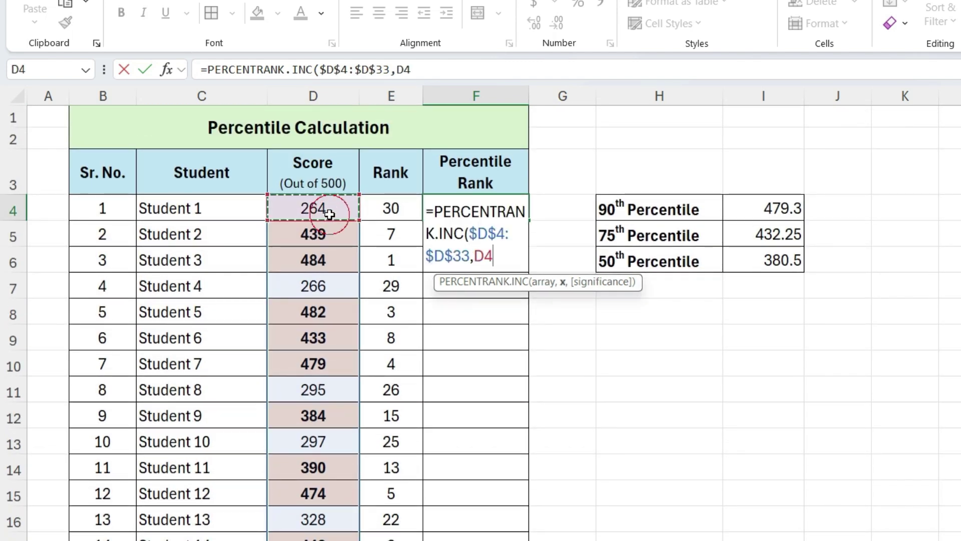
type(")")
key("Return")
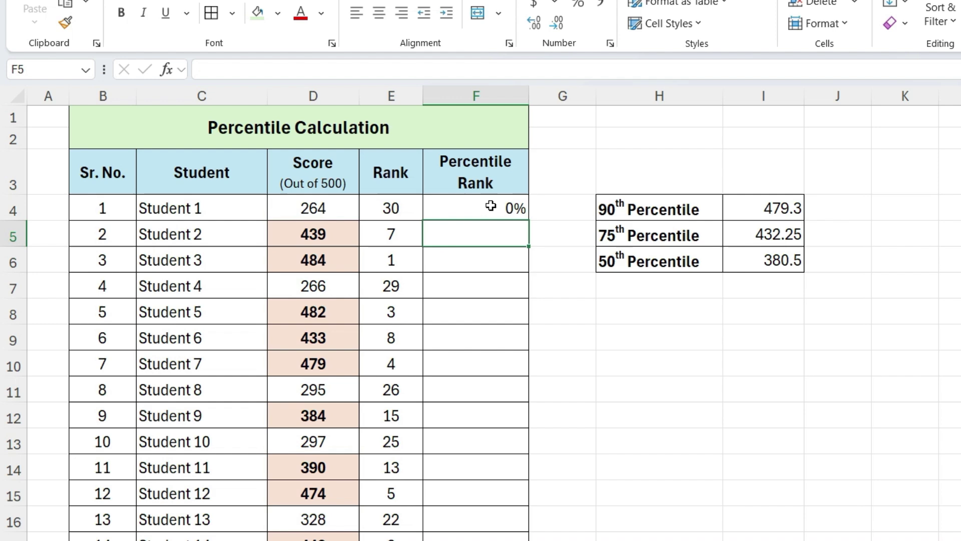
Fill the percentile rank formula down to every student.
left_click(499, 205)
double_click(527, 220)
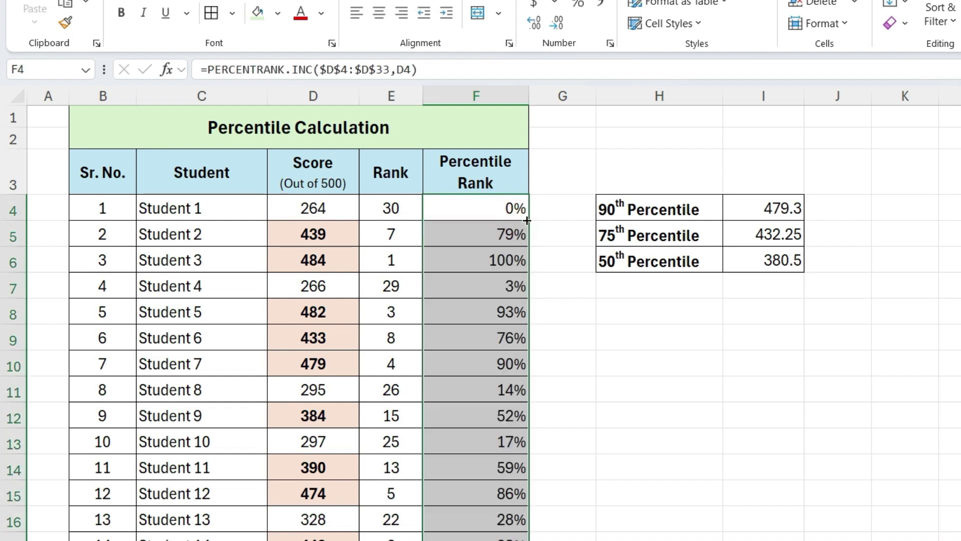
left_click(570, 342)
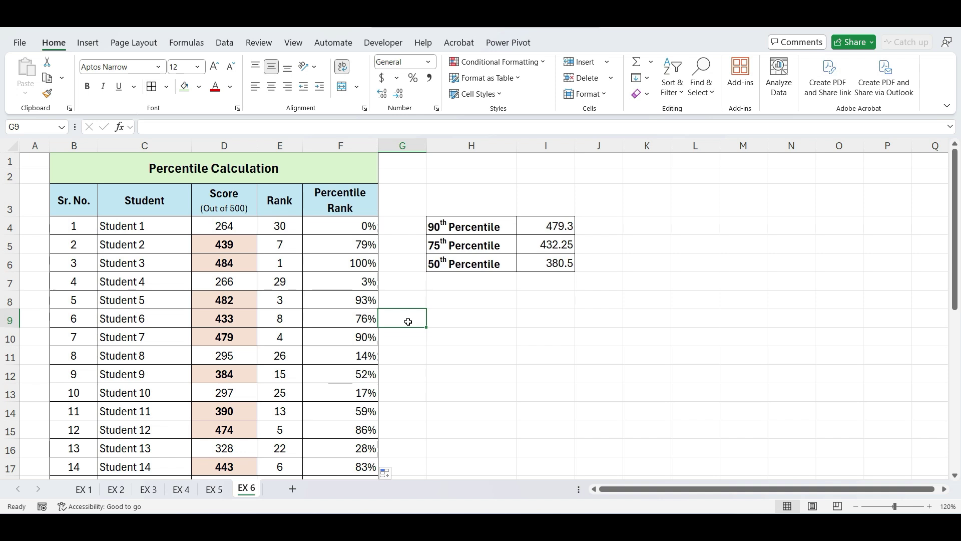
scroll(408, 322, "down", 1)
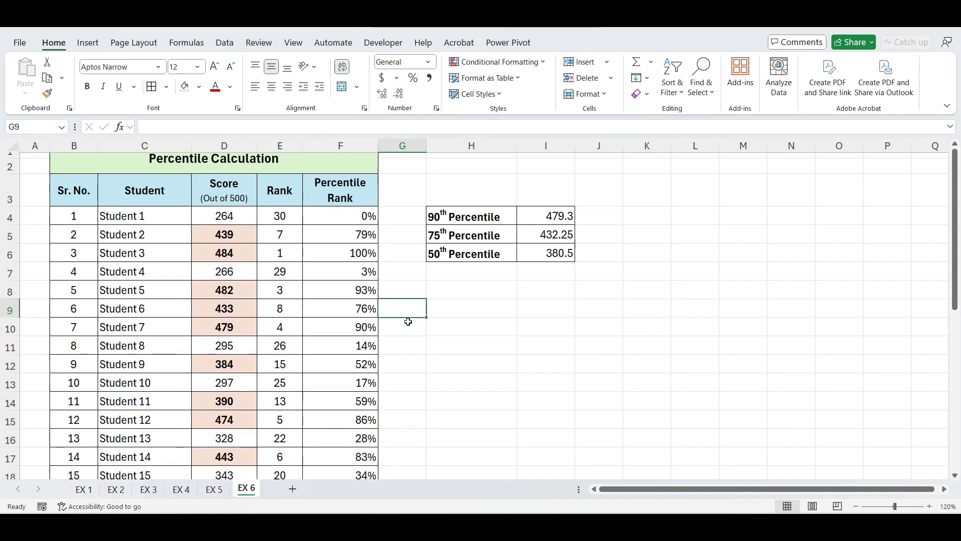
left_click(368, 327)
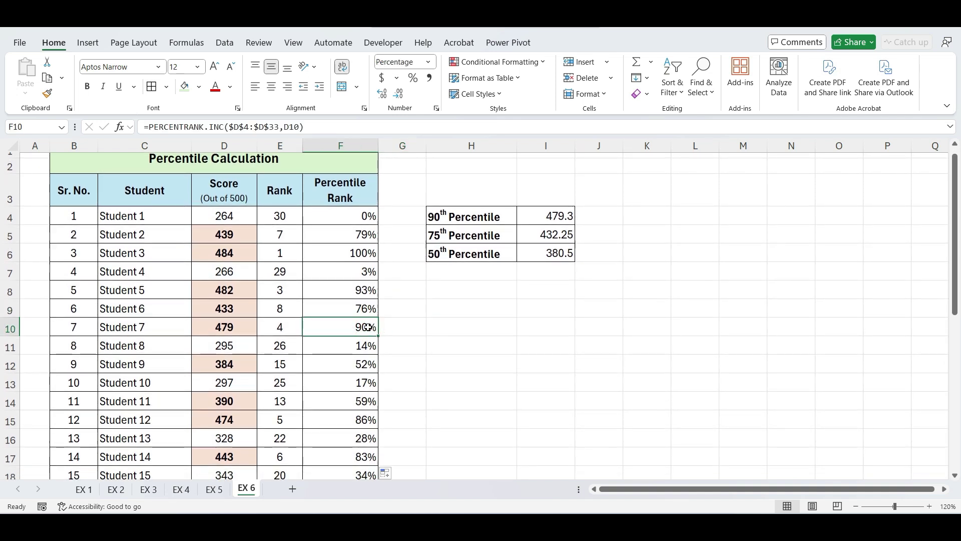
left_click(370, 254)
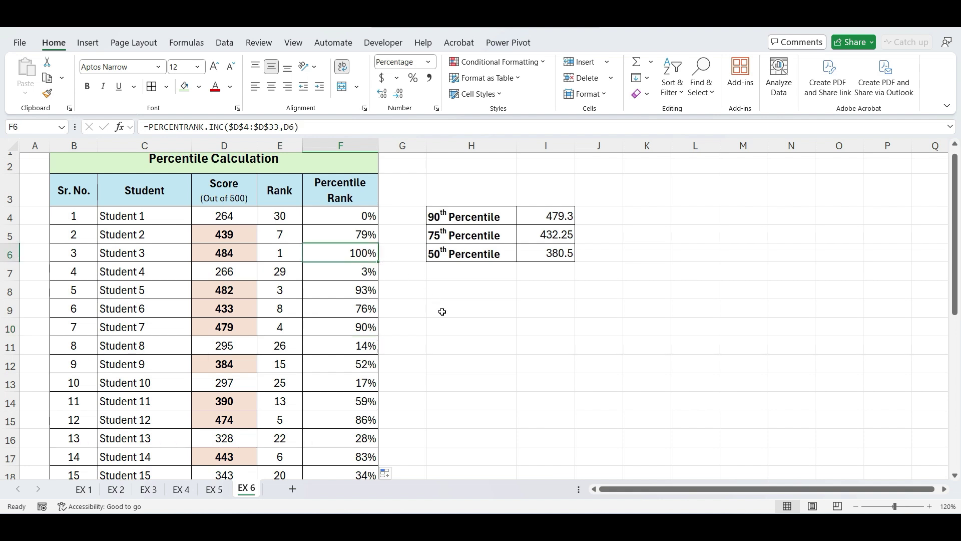
left_click(368, 328)
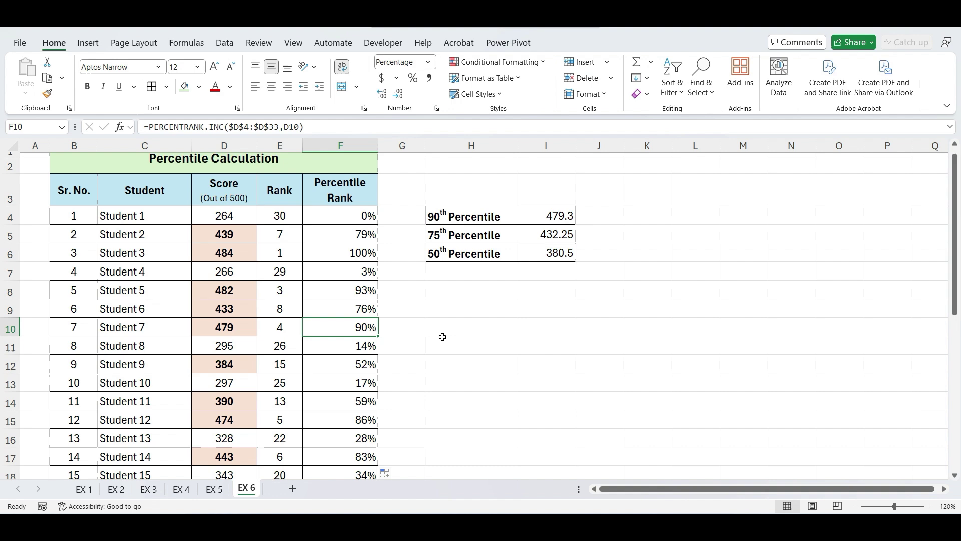
scroll(442, 337, "down", 2)
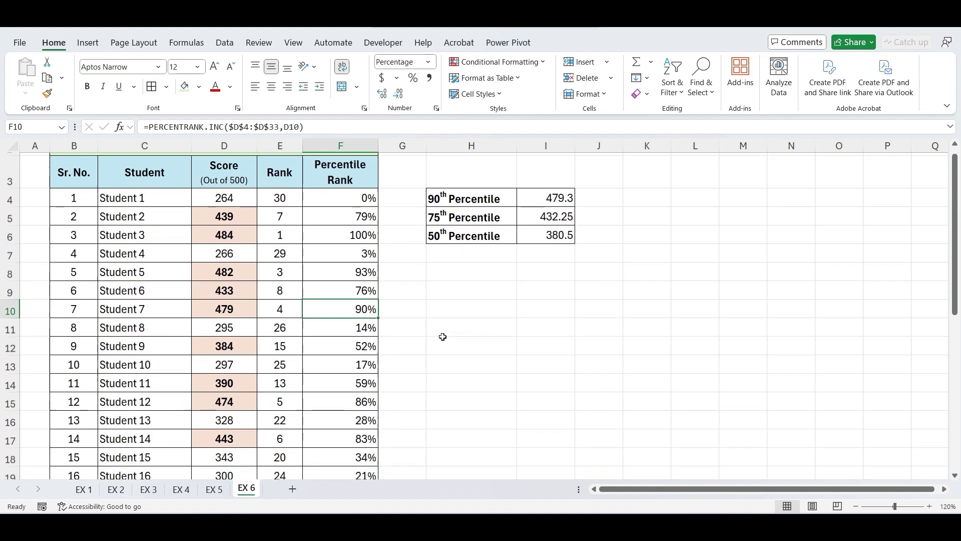
scroll(442, 336, "down", 3)
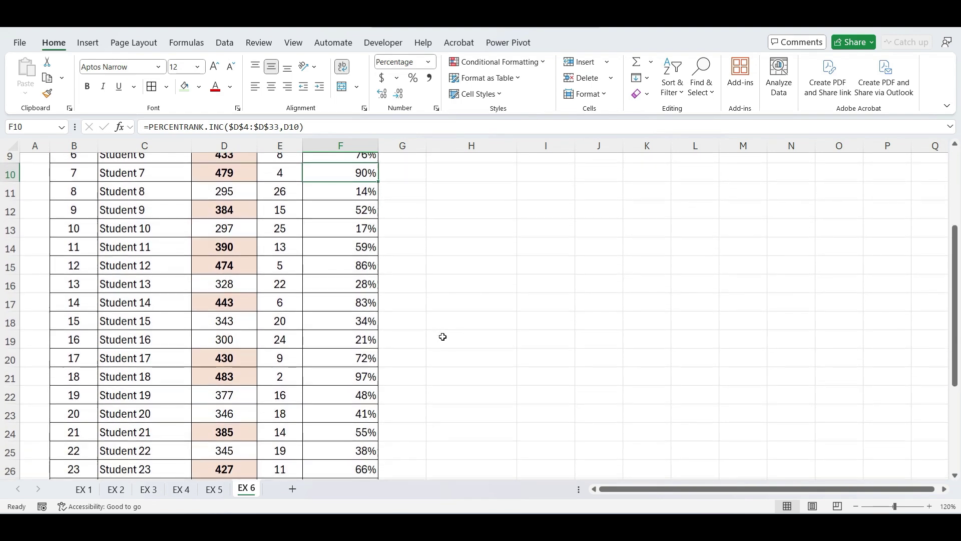
scroll(442, 337, "up", 1)
scroll(443, 336, "up", 4)
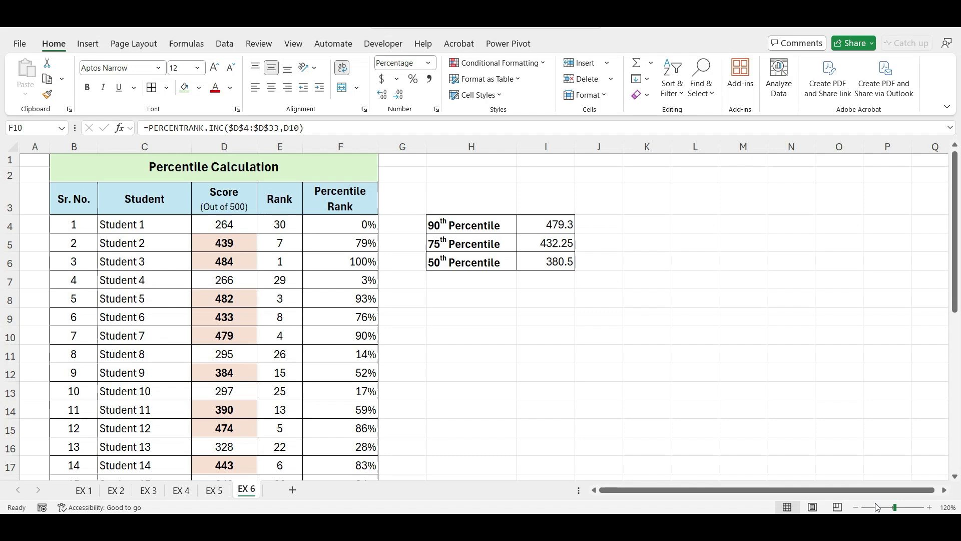
Flip through sheets EX 1, EX 2, EX 3 and EX 4, ending on EX 5.
left_click(83, 490)
left_click(114, 492)
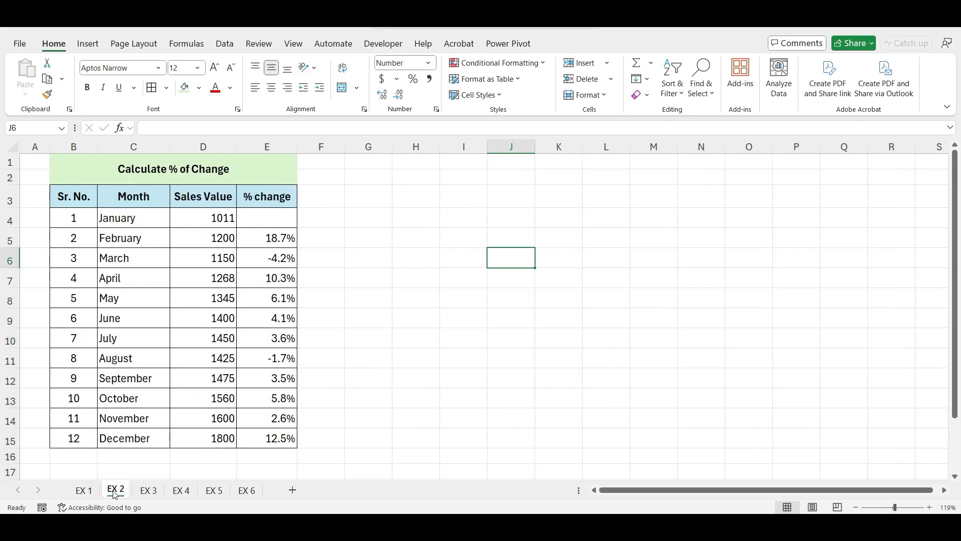
left_click(148, 491)
left_click(181, 490)
left_click(214, 491)
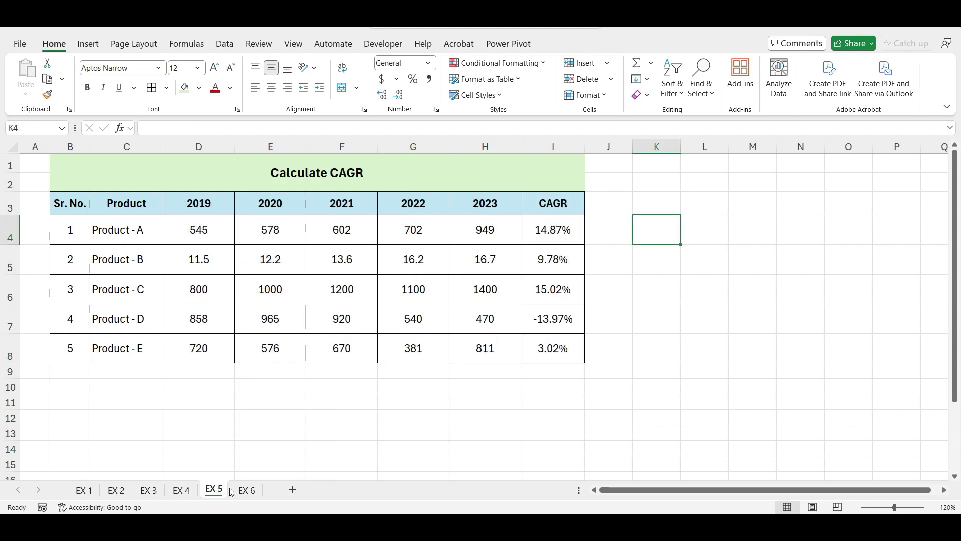